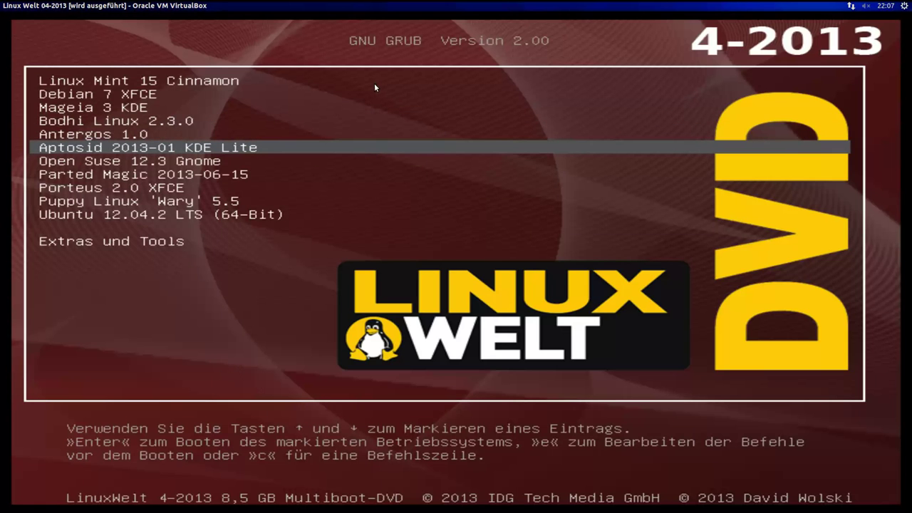
- Boot Linux Mint 15 Cinnamon from the multiboot DVD with the Sicherer Grafikmodus option
key(Down)
key(Down)
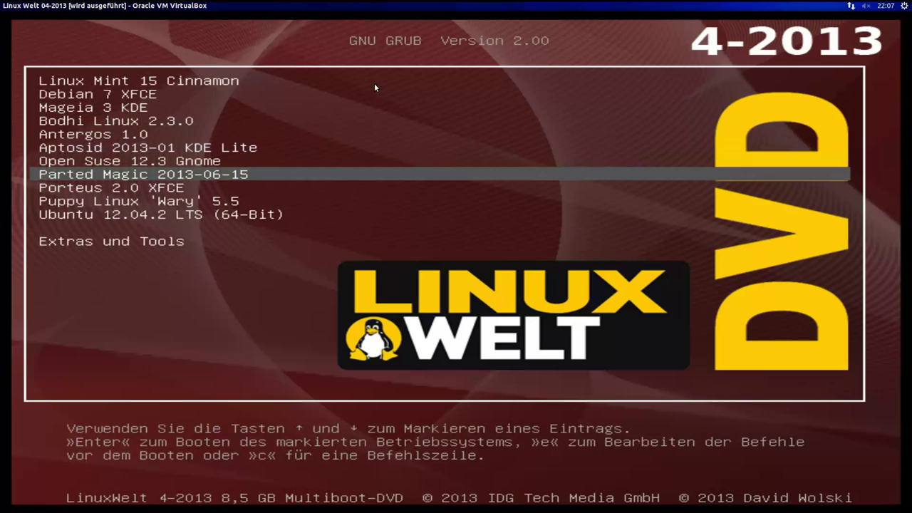
key(Up)
key(Up)
key(Up)
key(Up)
key(Up)
key(Up)
key(Up)
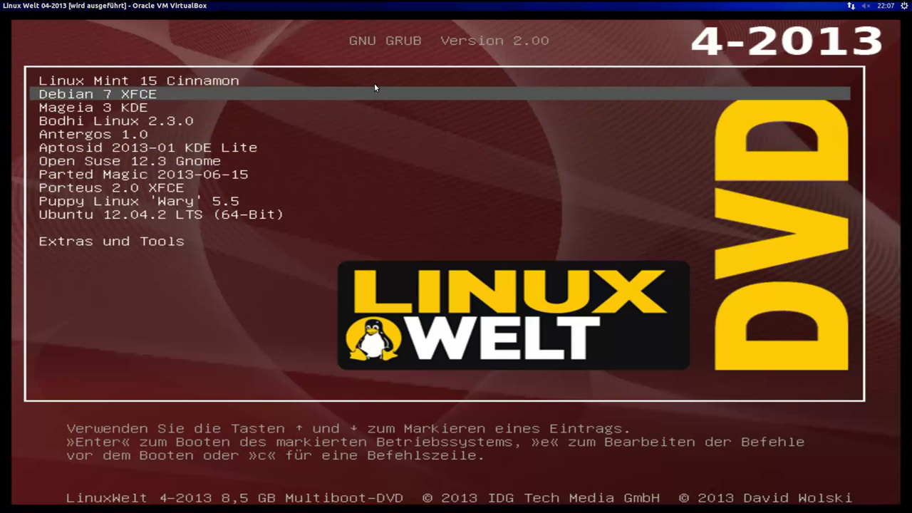
key(Return)
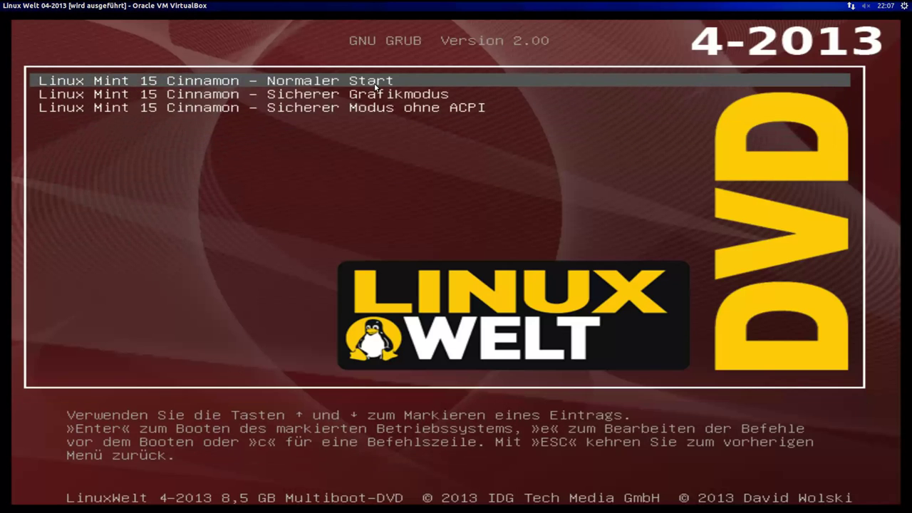
key(Down)
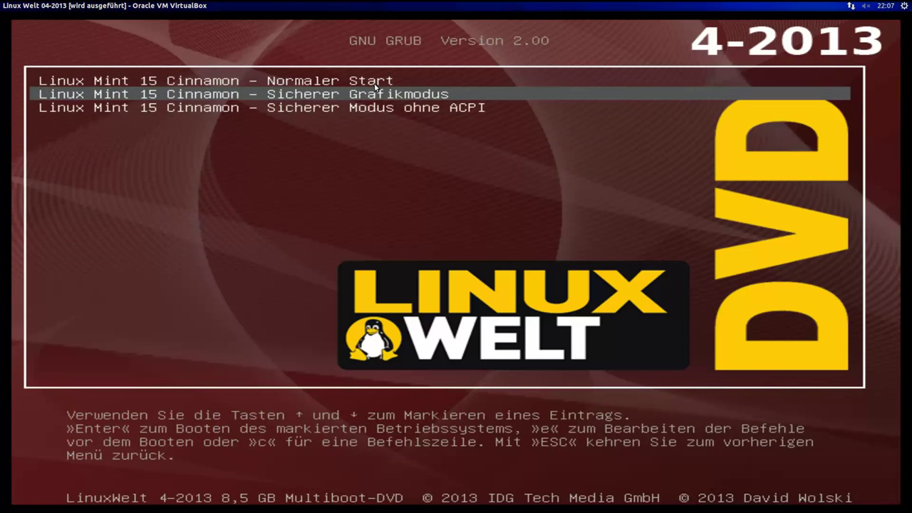
key(Return)
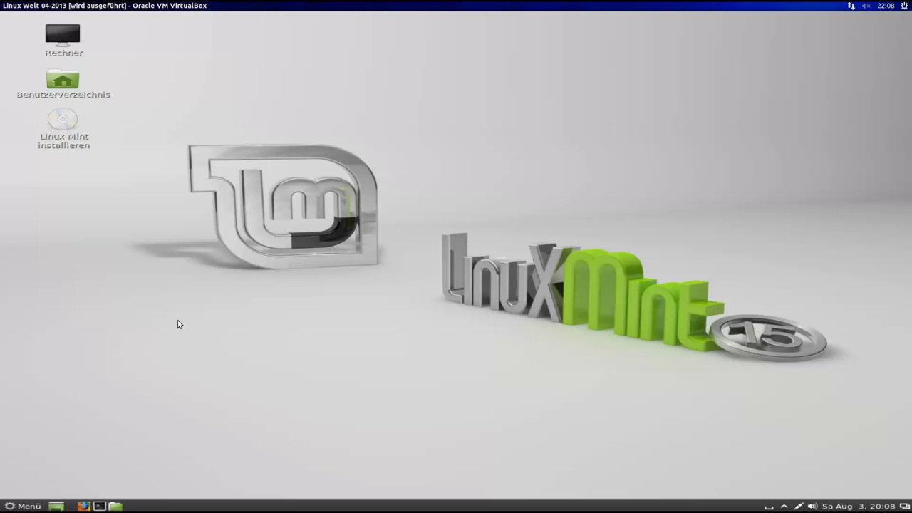
- Open the Benutzerverzeichnis folder, view the file manager's version information and dismiss it
double_click(74, 80)
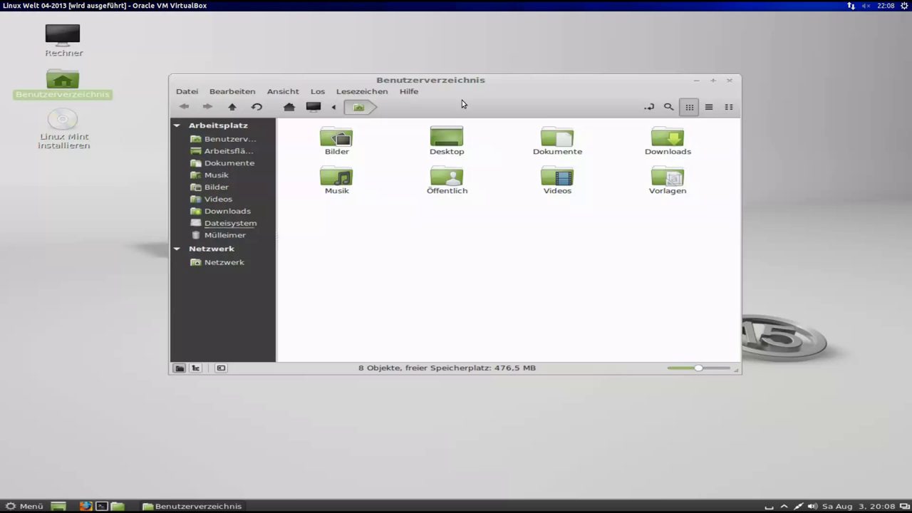
drag(452, 80, 444, 84)
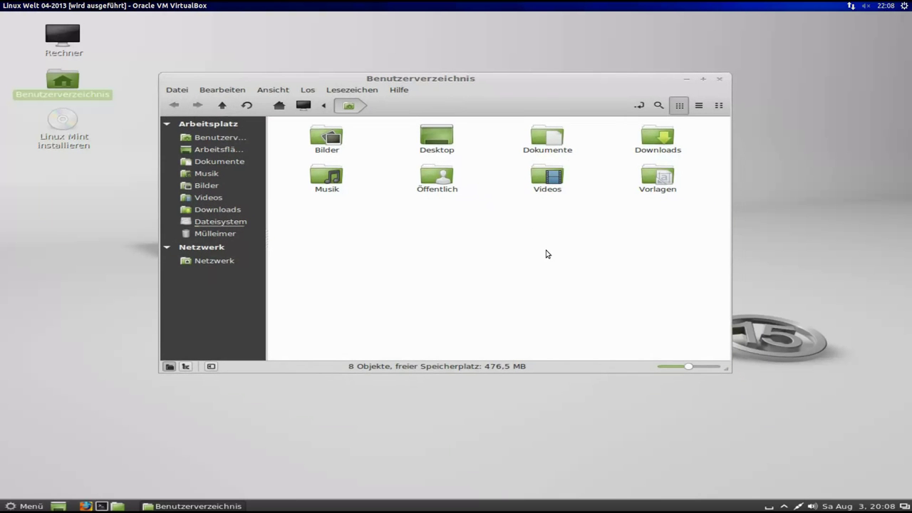
click(400, 90)
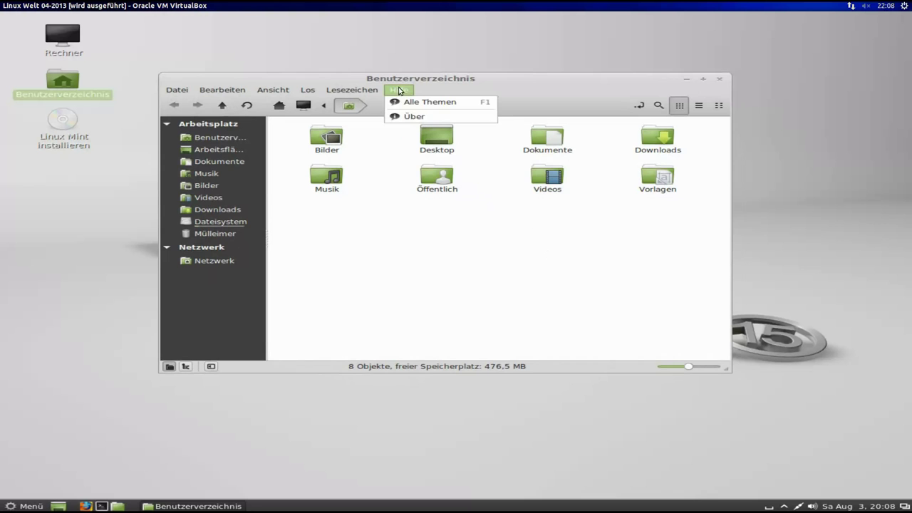
click(417, 117)
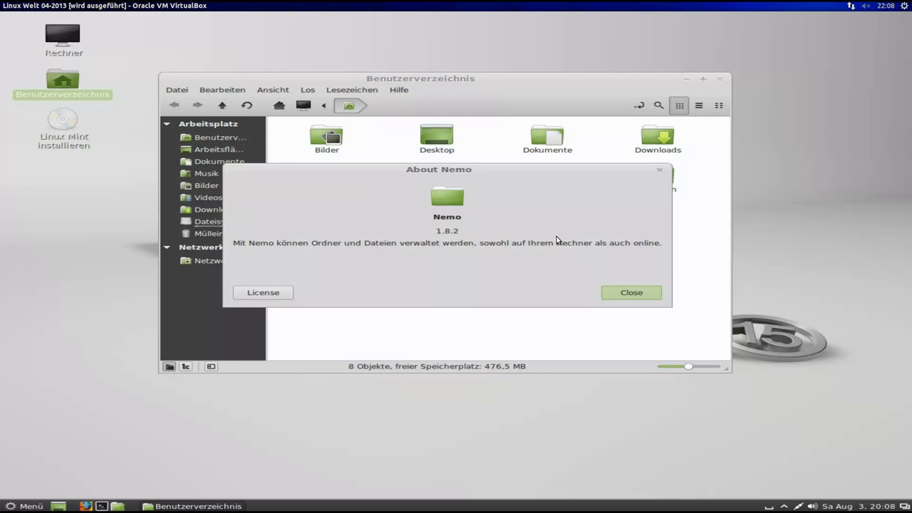
drag(490, 174, 491, 189)
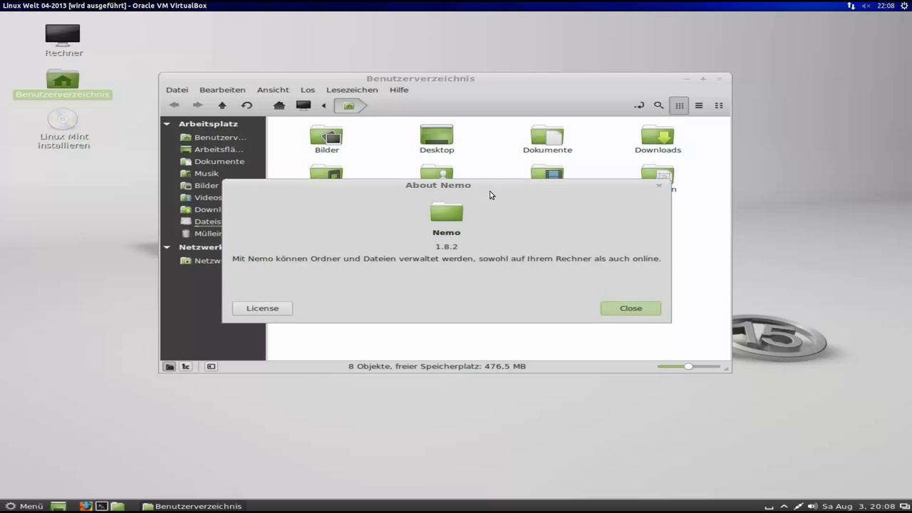
click(642, 311)
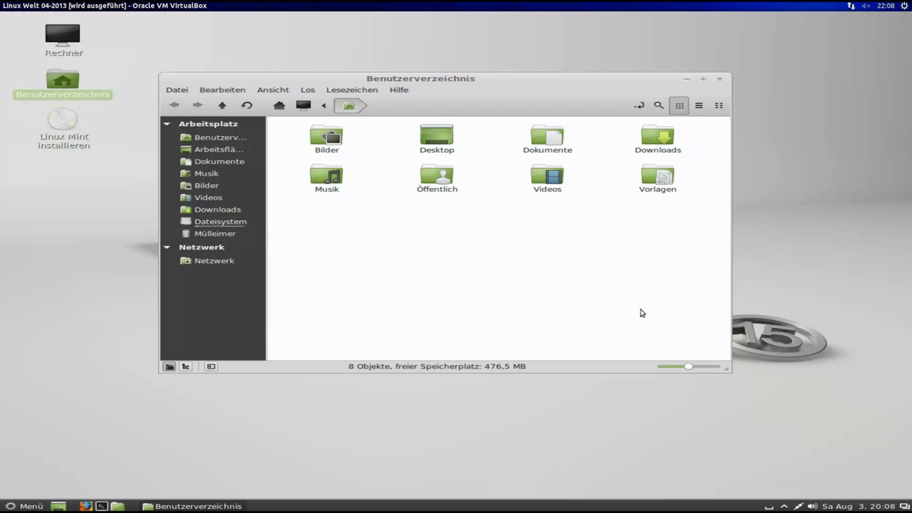
- Move the home folder window lower on the desktop and inspect its available file commands
drag(689, 366, 691, 367)
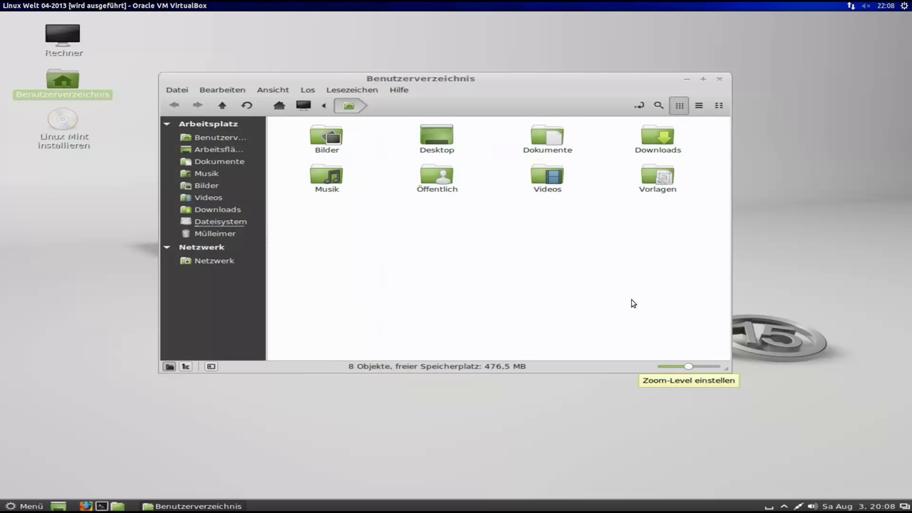
drag(414, 85, 450, 124)
click(465, 166)
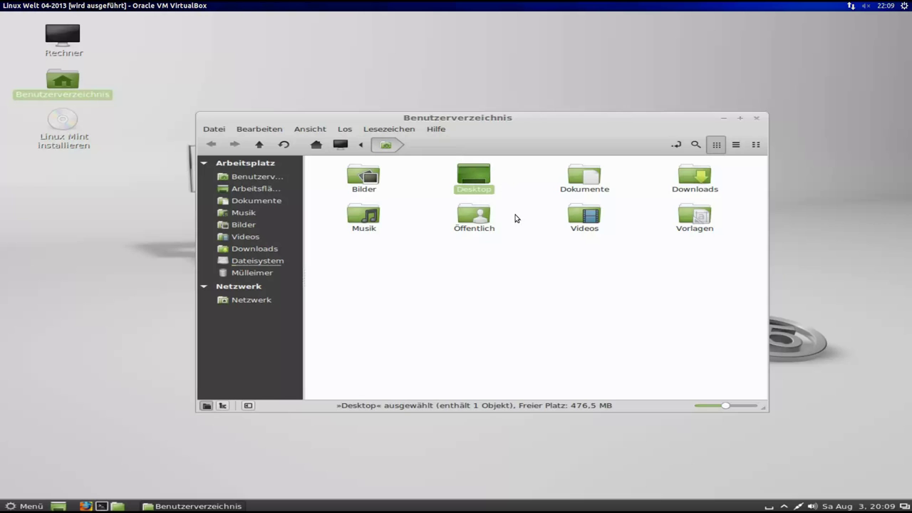
click(569, 312)
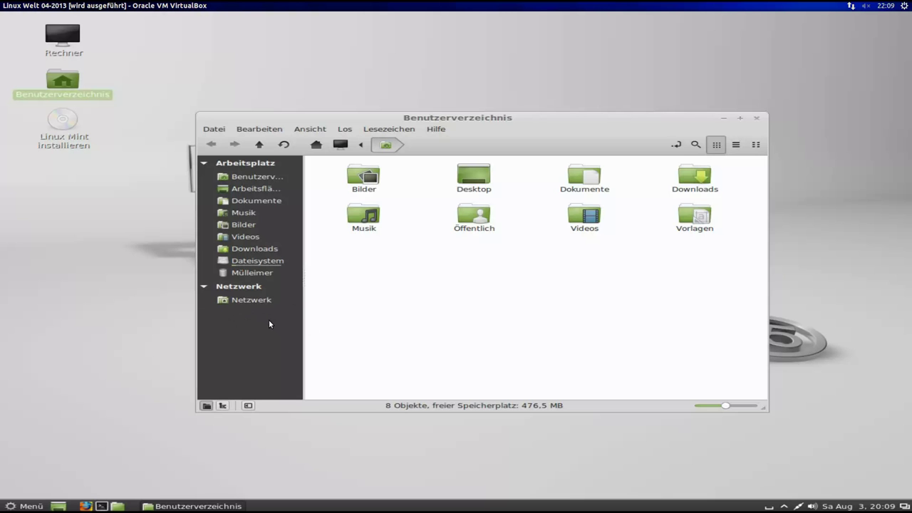
click(216, 130)
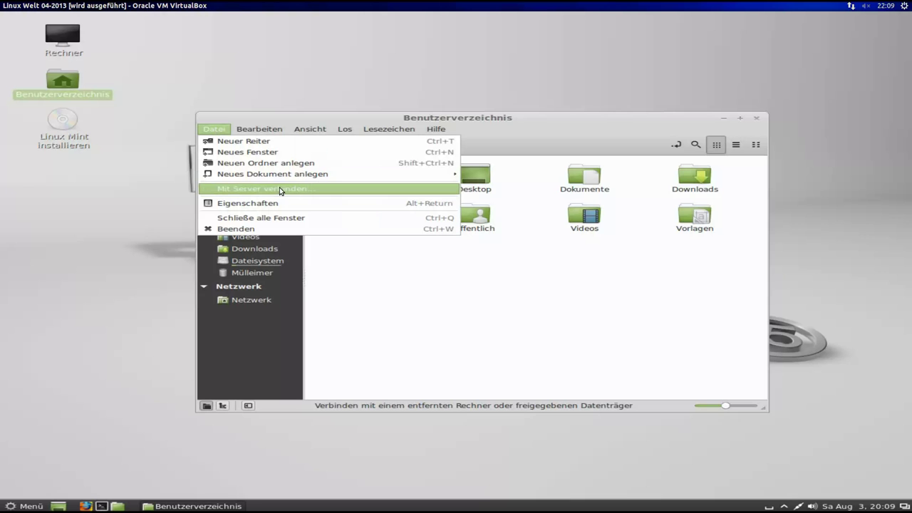
click(320, 345)
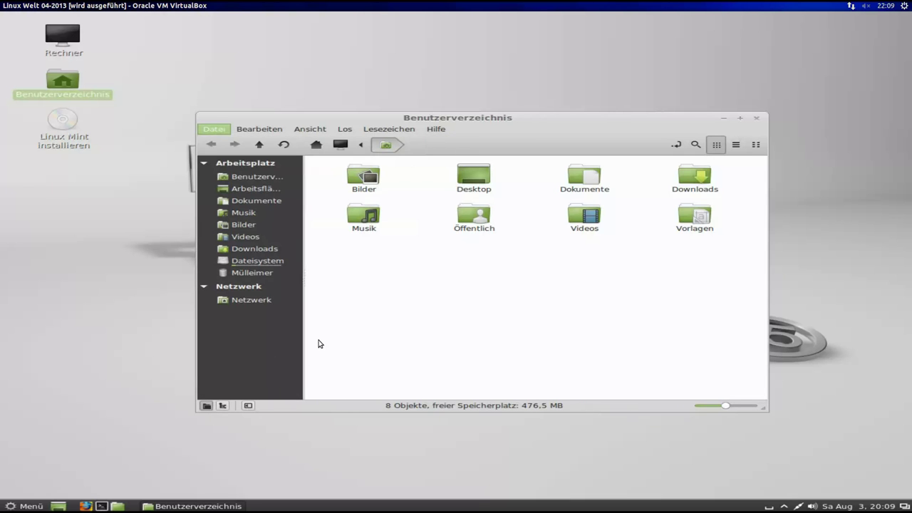
- Try the list and compact views of the home folder, and close its window
click(737, 145)
click(756, 145)
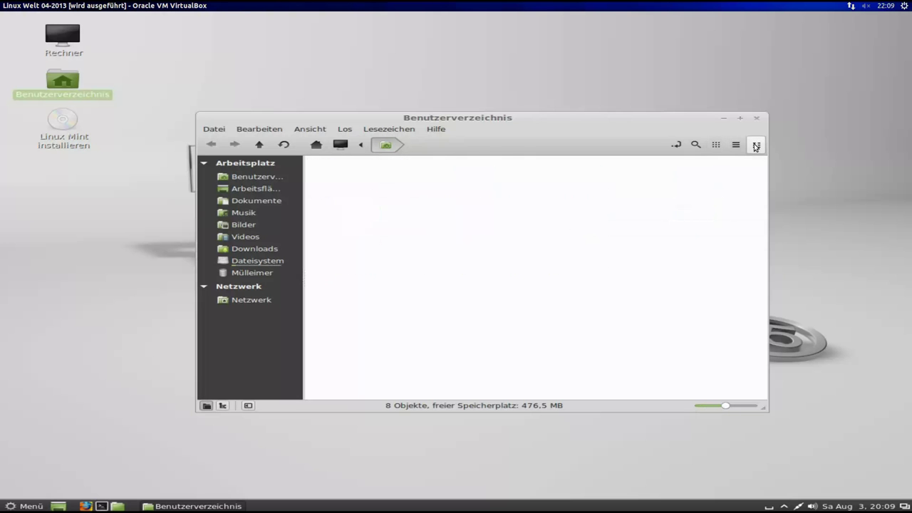
click(757, 117)
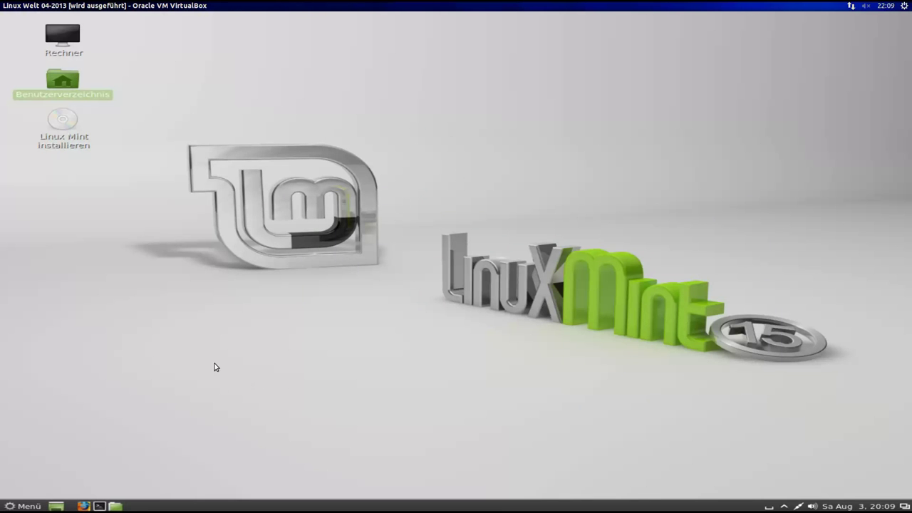
click(174, 297)
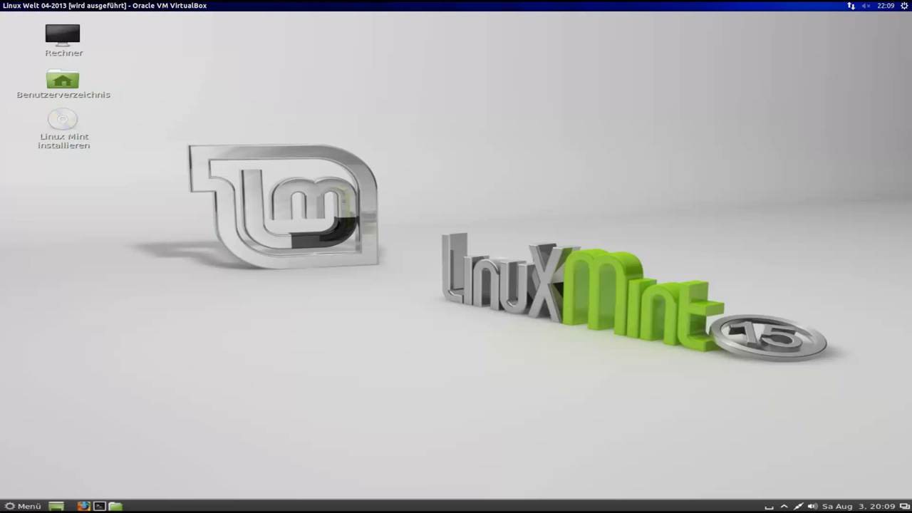
- Open a terminal, view the terminal program's version information and dismiss it
click(99, 507)
drag(457, 22, 437, 81)
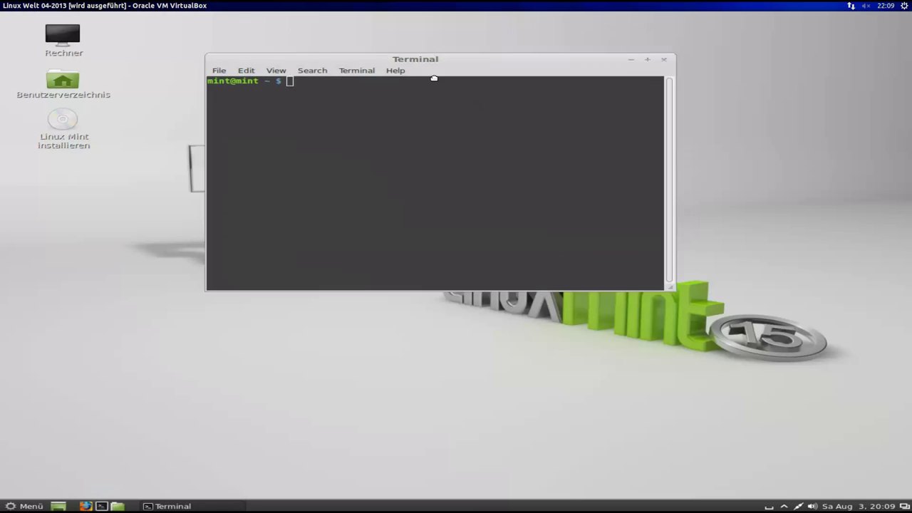
click(391, 91)
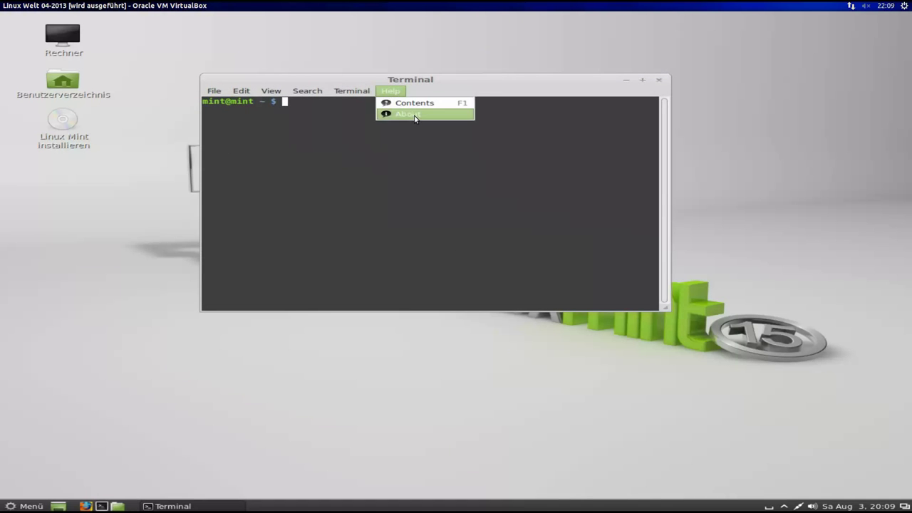
click(414, 114)
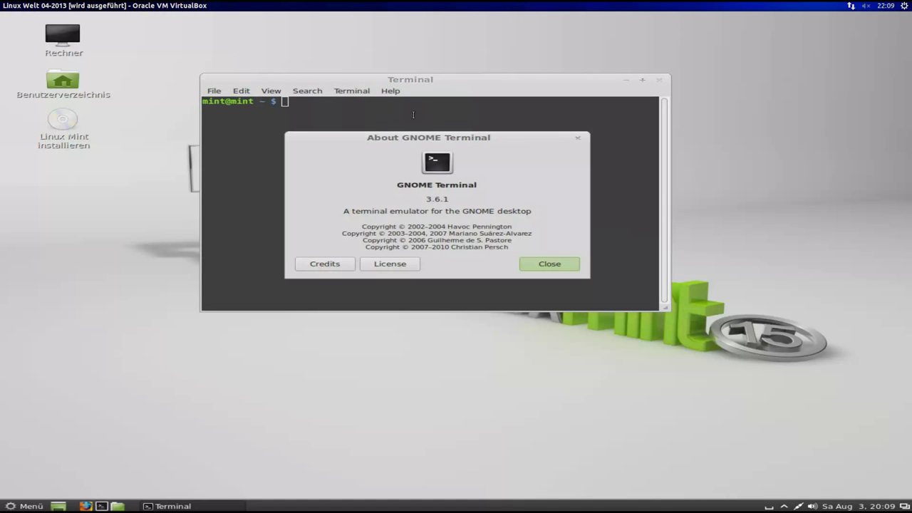
click(551, 265)
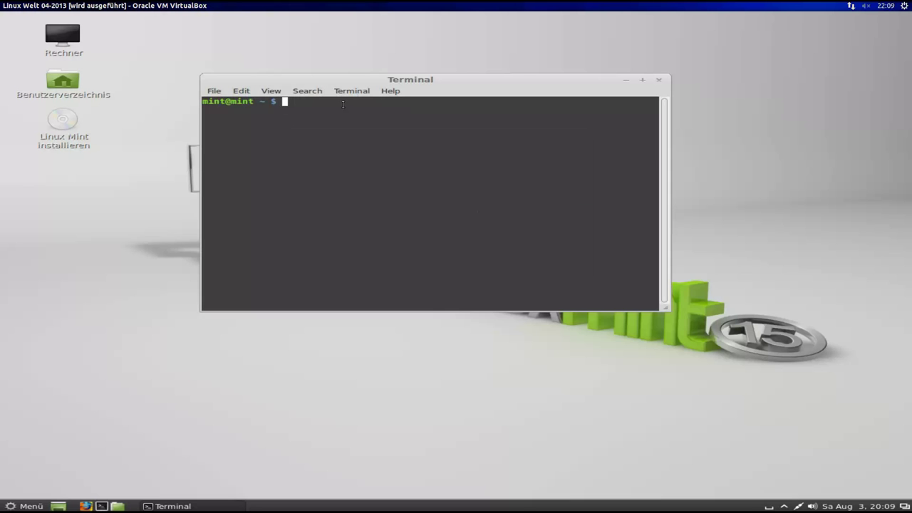
- Run uname -a and lsb_release -a to check the kernel and distribution release, highlight the description line, and close the terminal
text(uname -a)
key(Return)
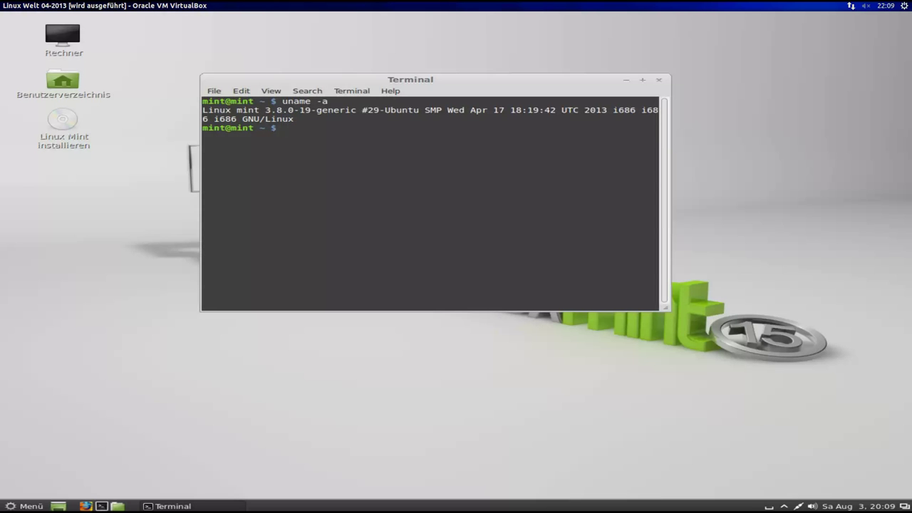
text(lsb_release -a)
key(Return)
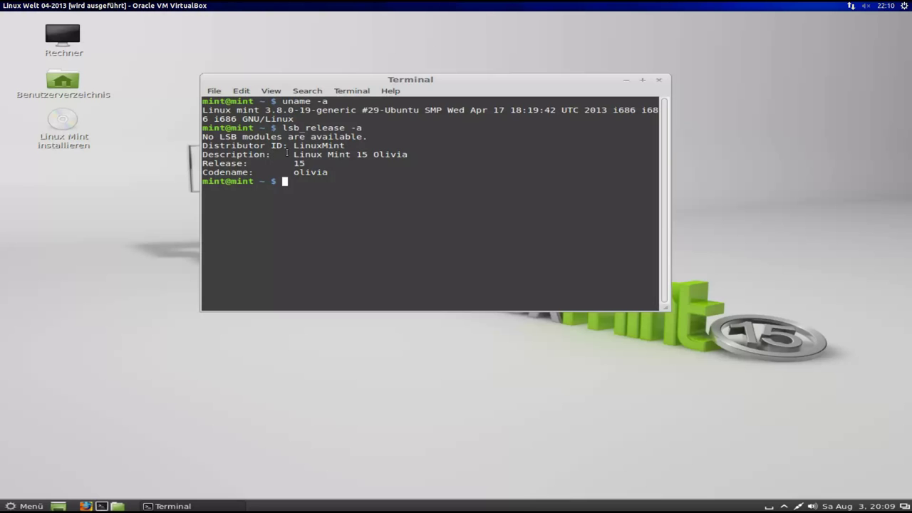
drag(271, 154, 464, 154)
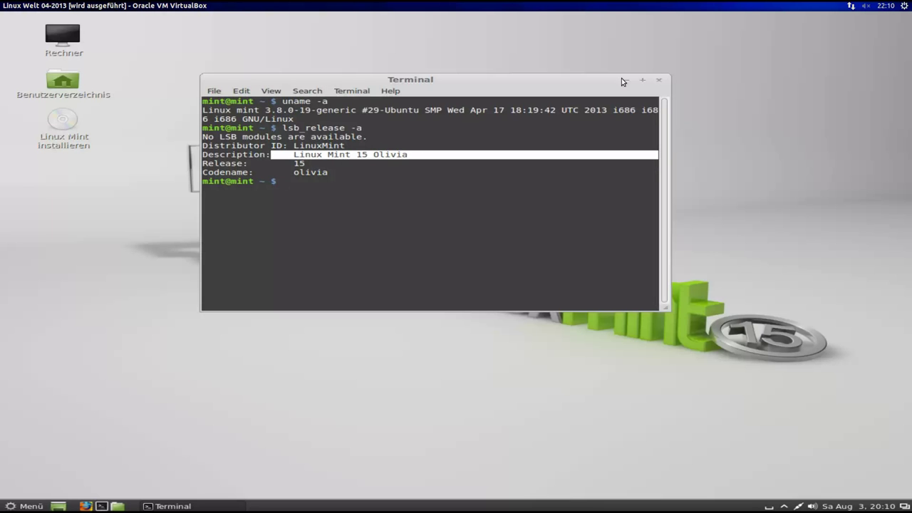
click(659, 79)
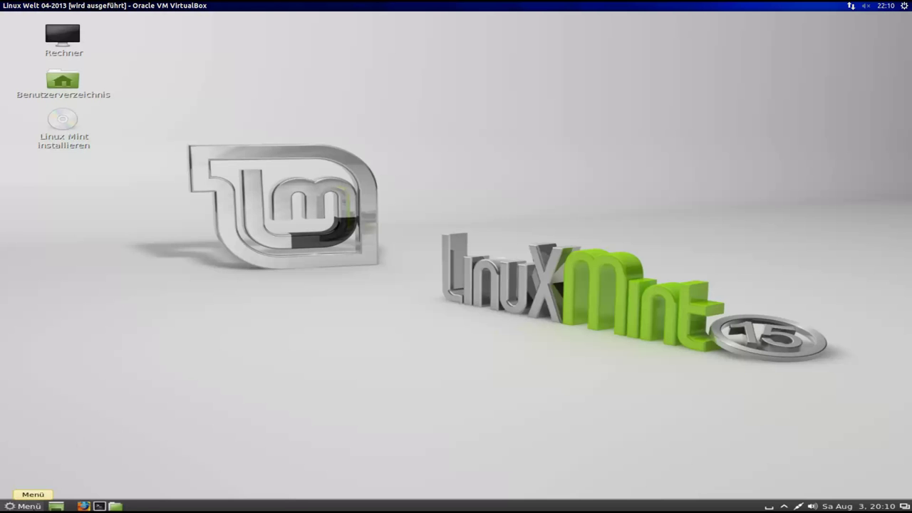
- Launch the Firefox Web Browser, view its version information and dismiss it
click(28, 506)
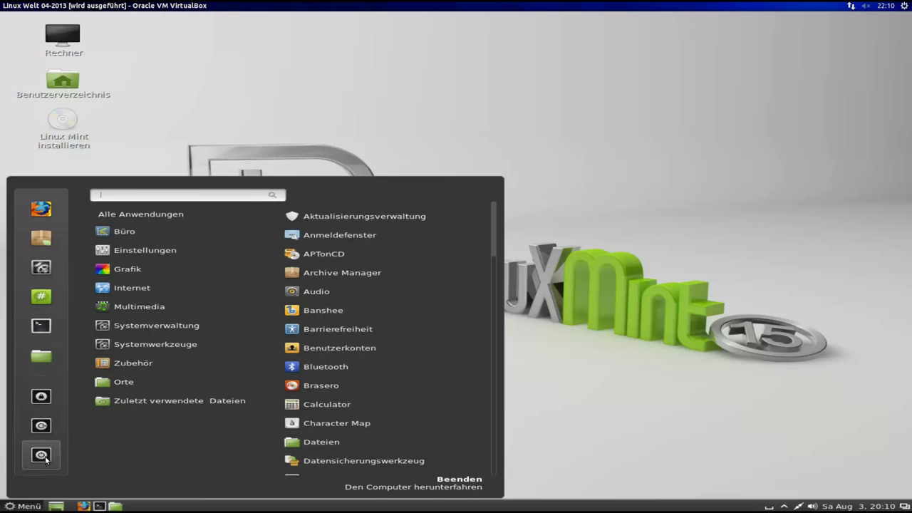
mouse_move(139, 289)
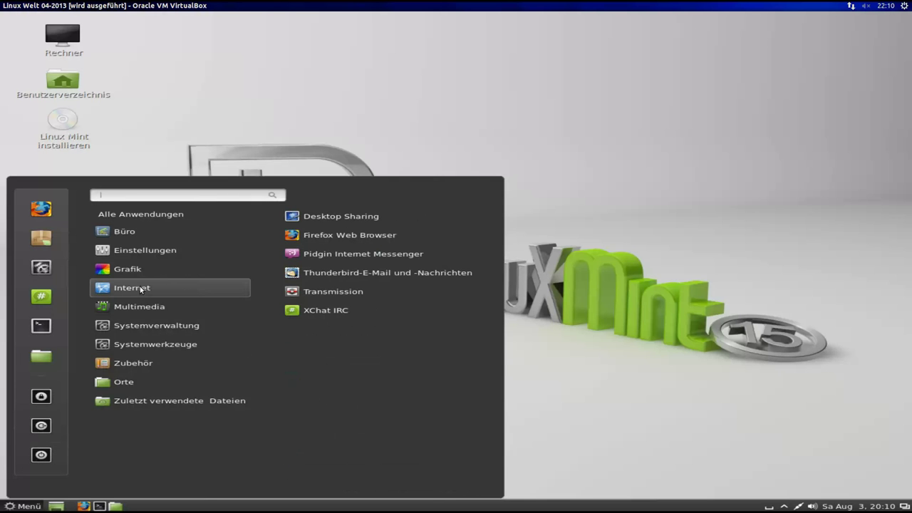
click(350, 237)
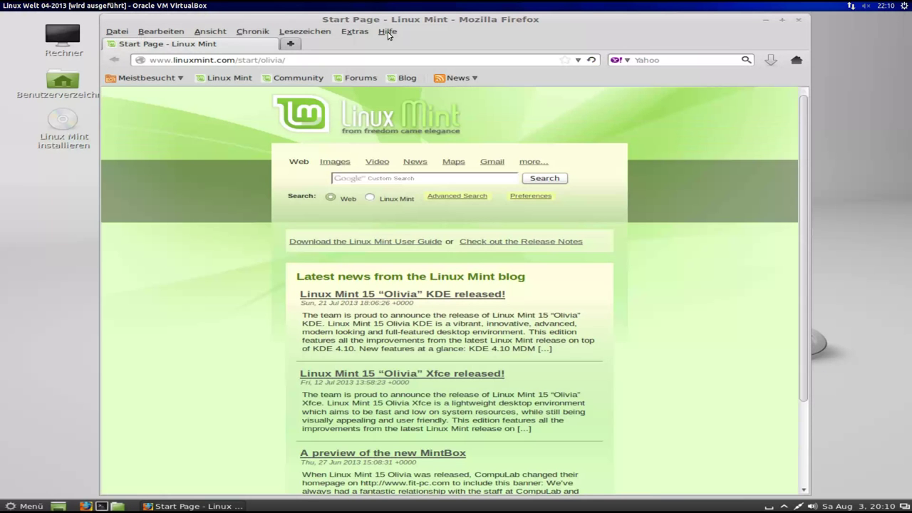
click(388, 32)
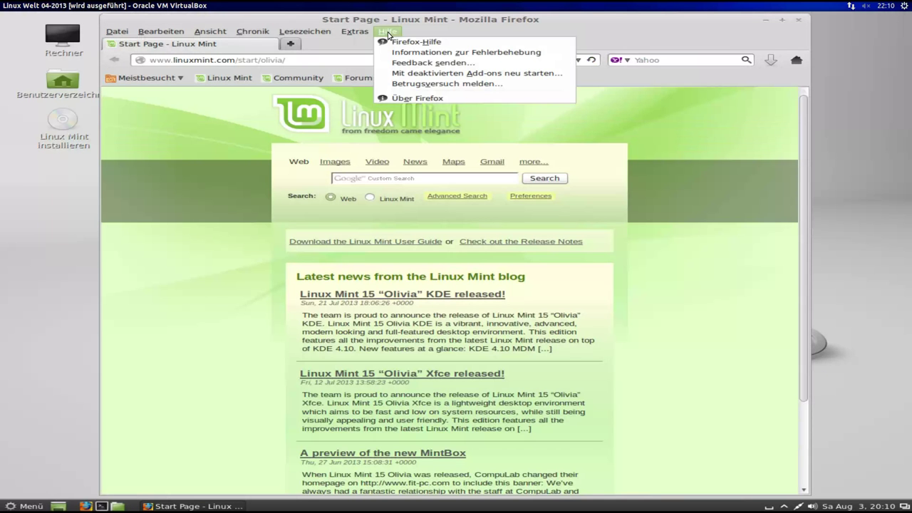
click(434, 99)
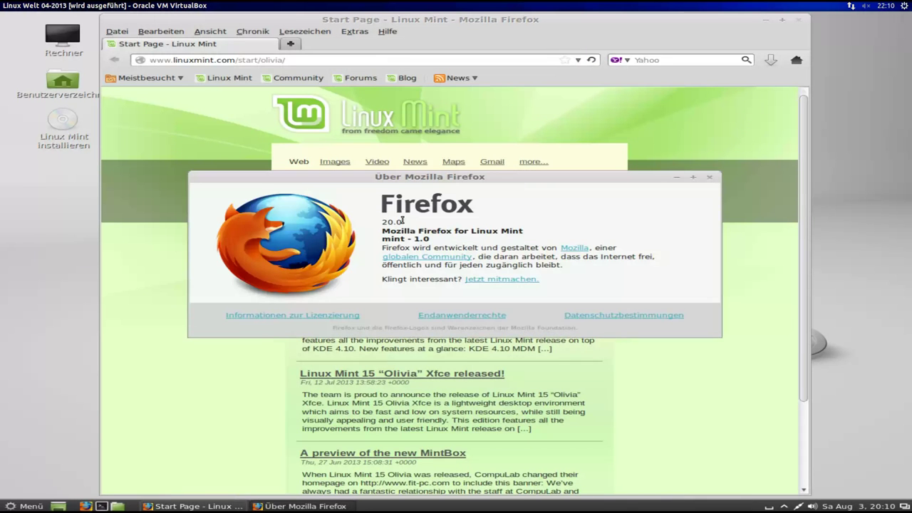
click(711, 178)
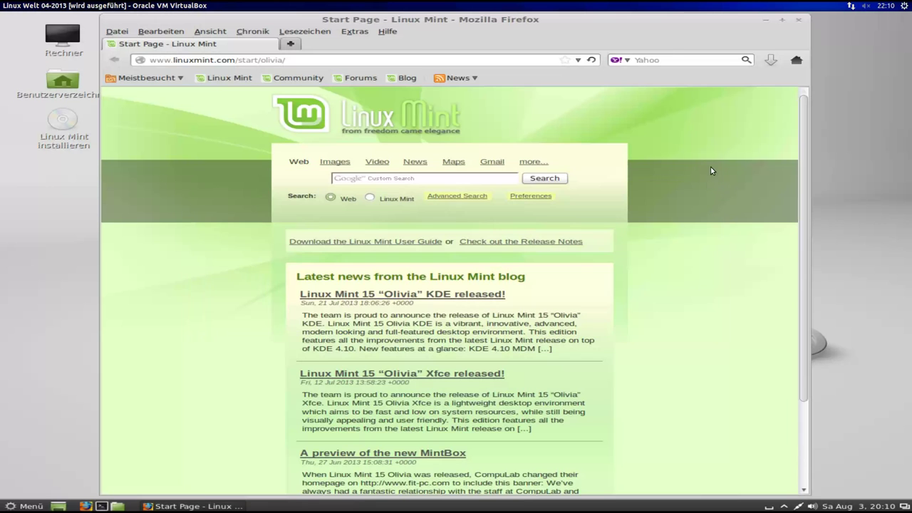
- Switch the browser's search engine to DuckDuckGo
click(671, 59)
click(628, 61)
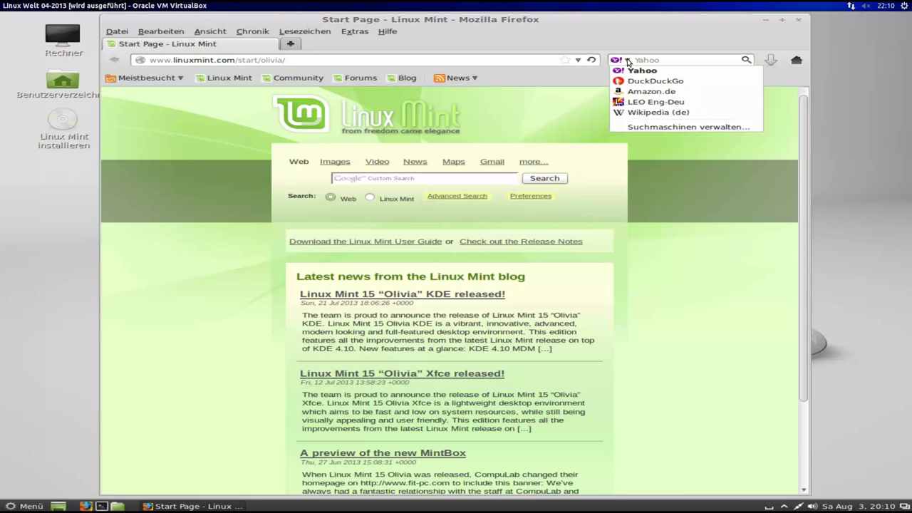
click(650, 81)
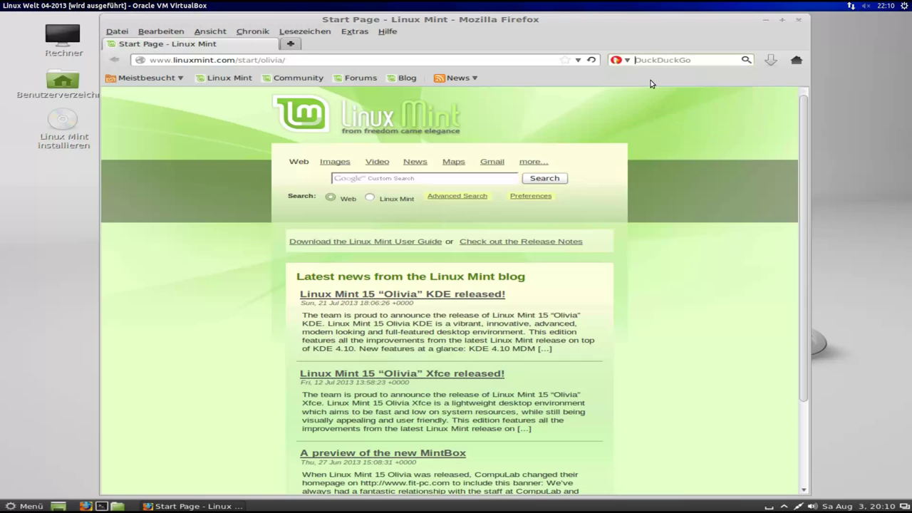
- Check which search engines the browser offers, keep DuckDuckGo selected, and close Firefox
click(627, 61)
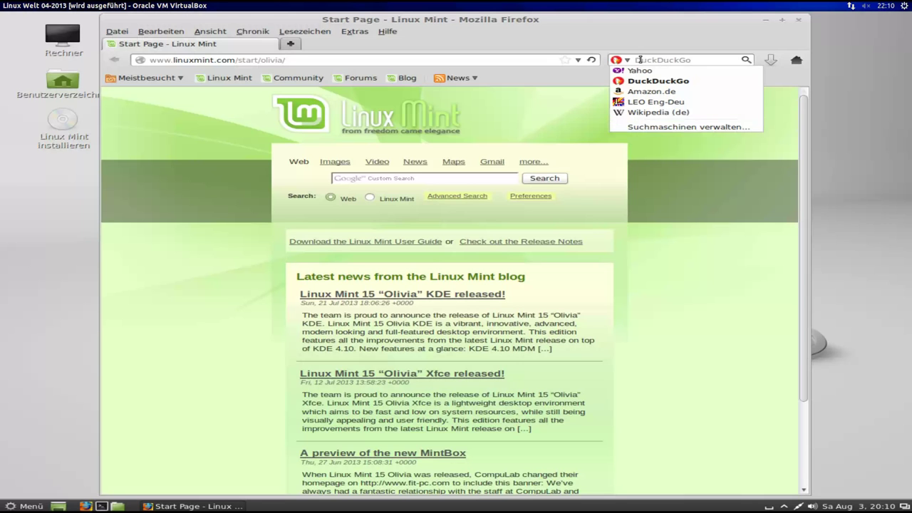
click(639, 60)
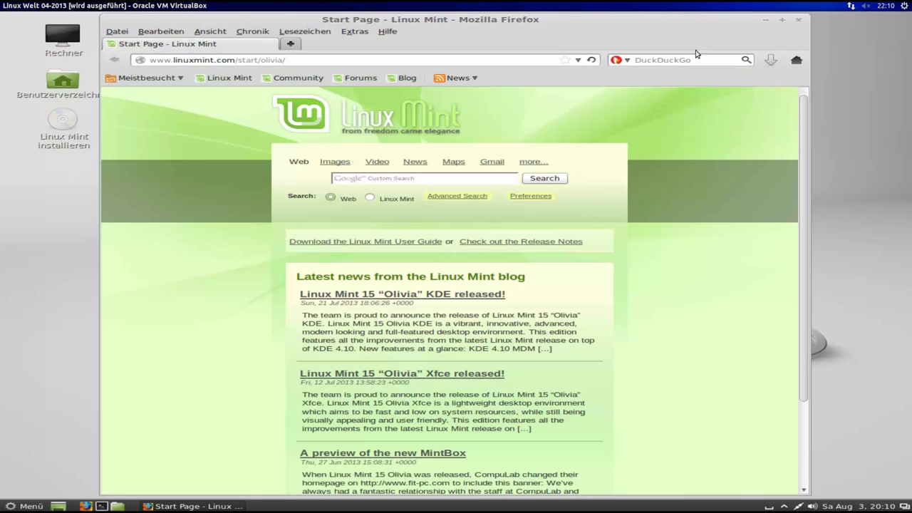
click(802, 24)
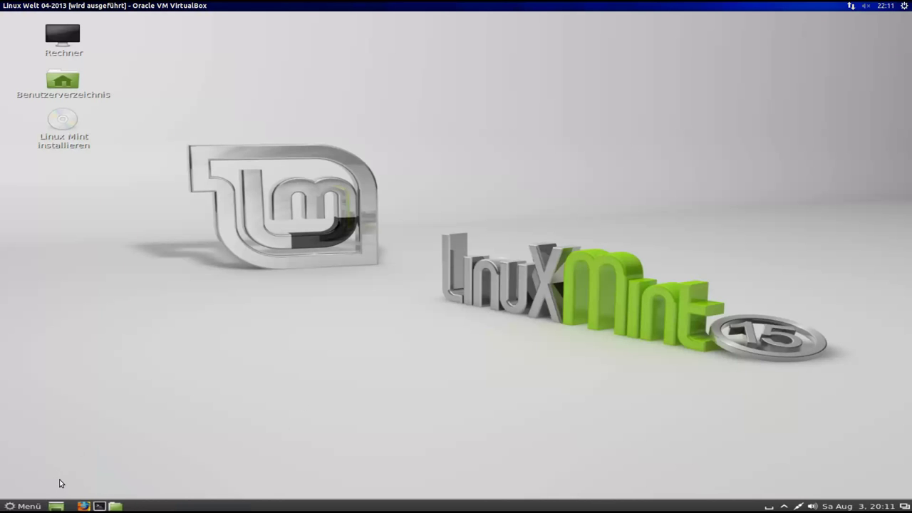
- Open the home folder in the file manager and launch Archive Manager from the accessories (Zubehör)
click(117, 506)
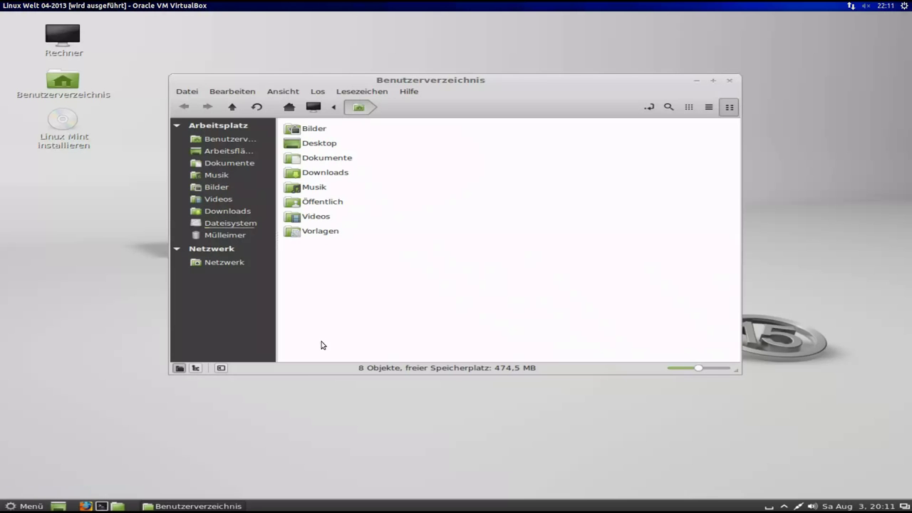
click(22, 506)
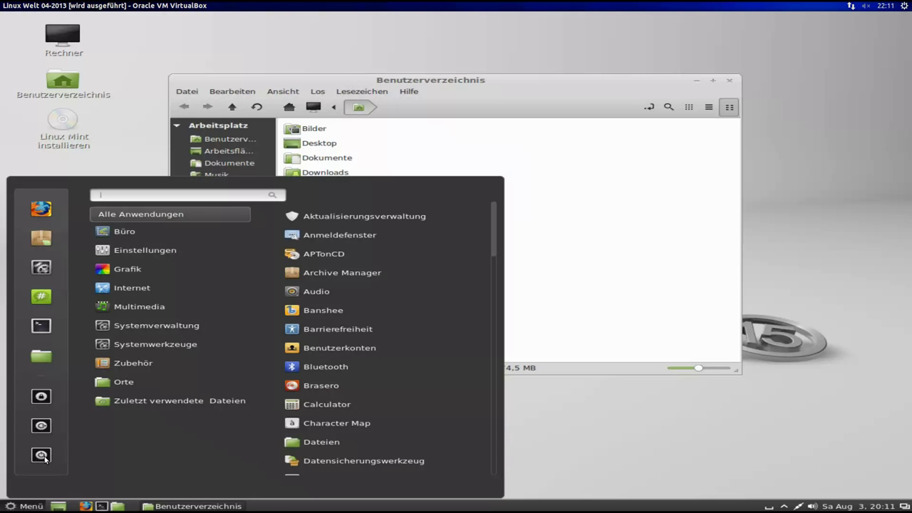
mouse_move(145, 369)
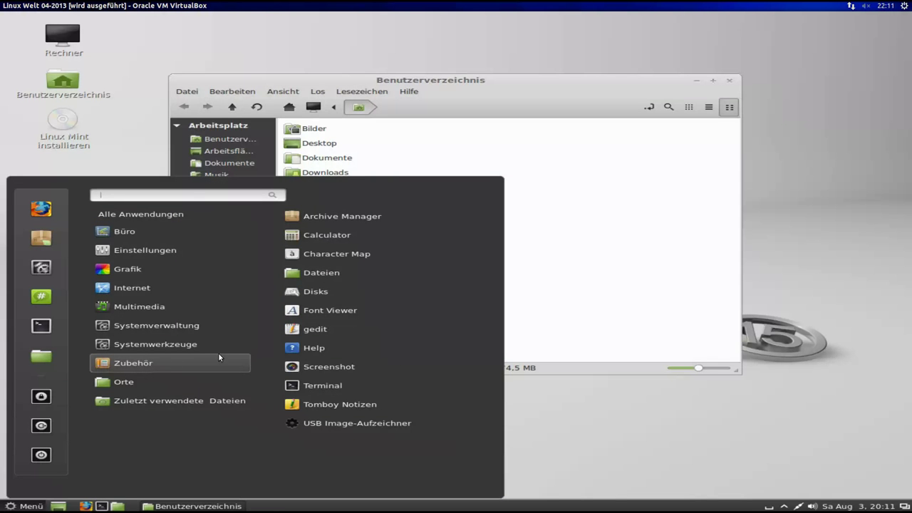
click(370, 218)
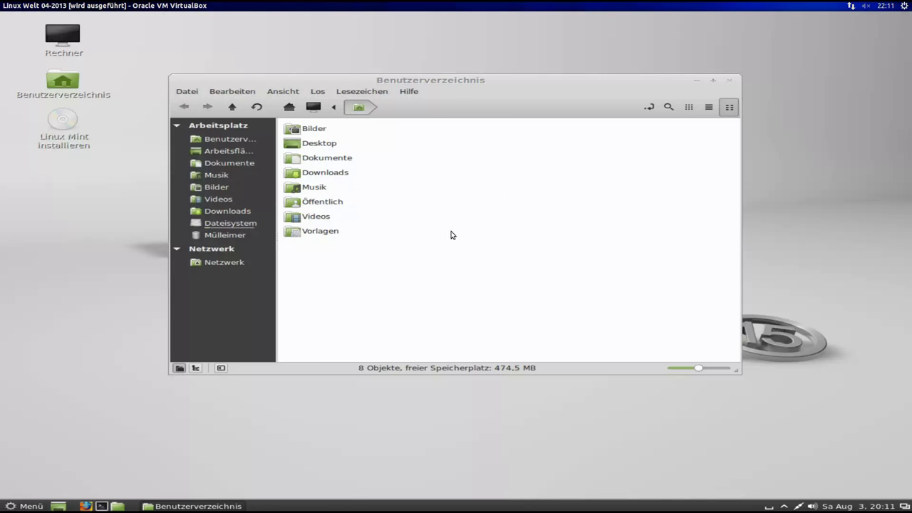
- View Archive Manager's version information, dismiss it, and close both the archive and home folder windows
drag(265, 20, 446, 91)
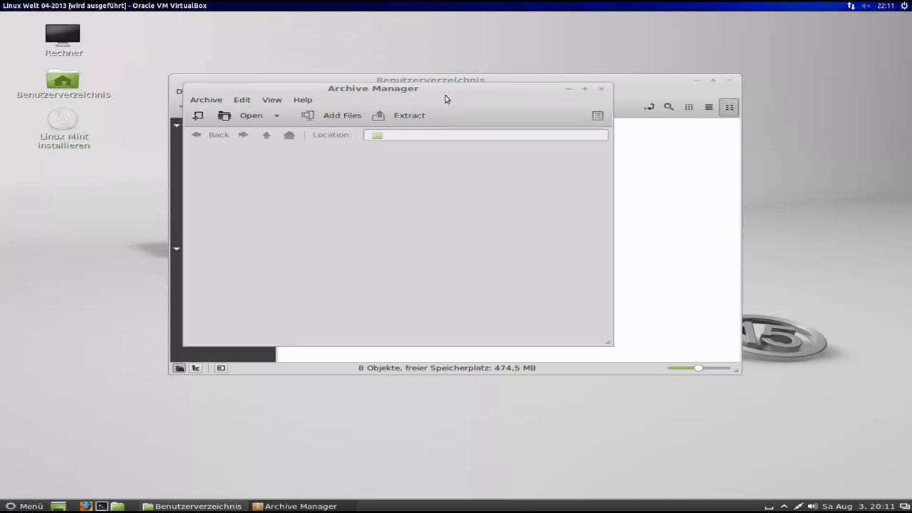
click(303, 100)
click(317, 125)
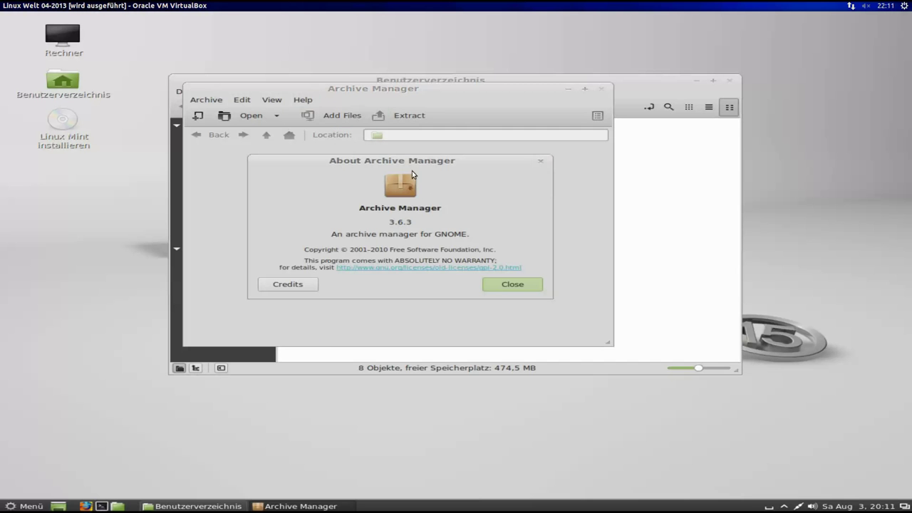
click(521, 286)
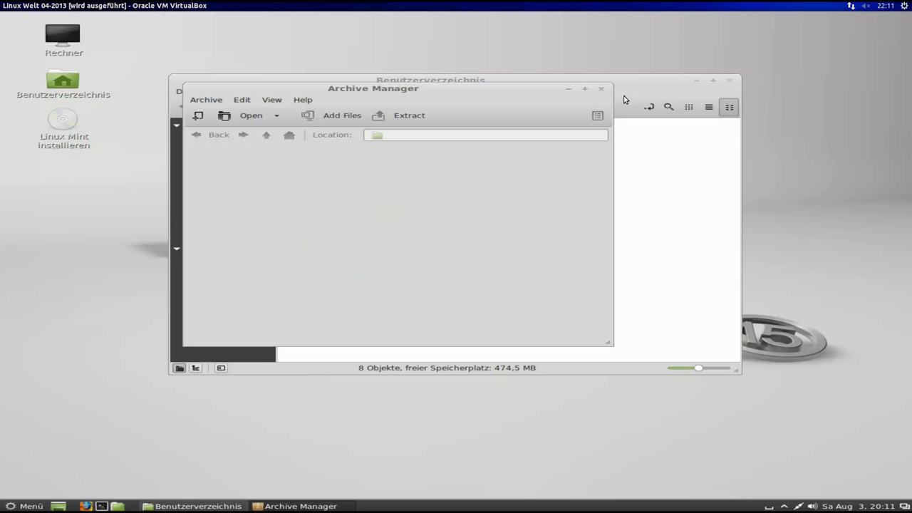
click(602, 89)
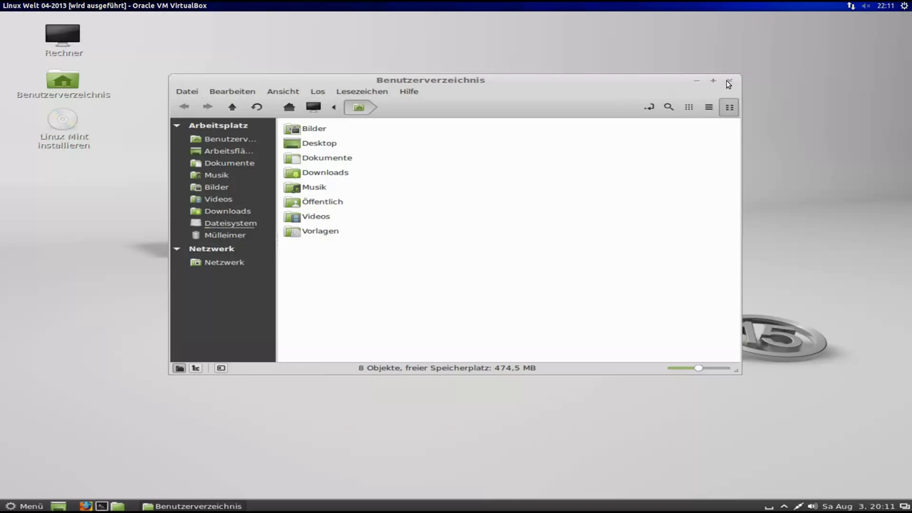
click(729, 81)
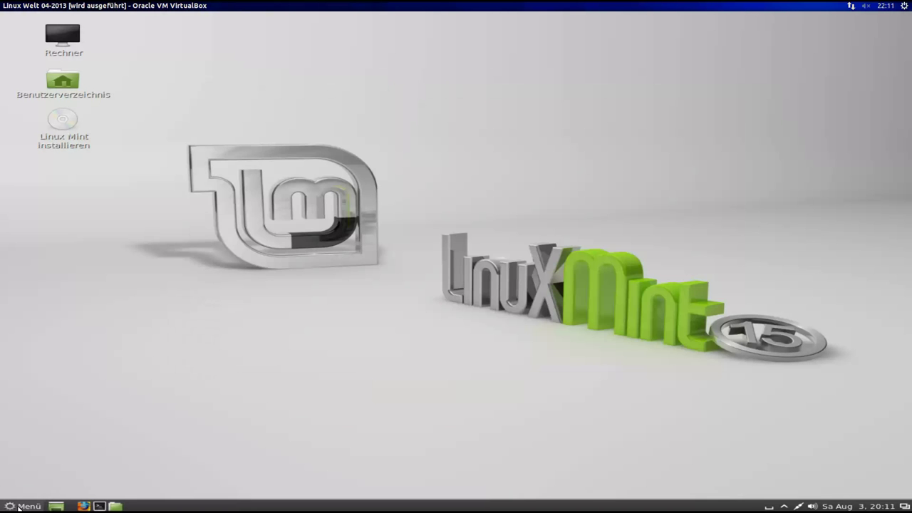
- Look through the accessories and system tools (Systemwerkzeuge), launch System Monitor and move its window toward the middle of the desktop
click(20, 508)
mouse_move(159, 365)
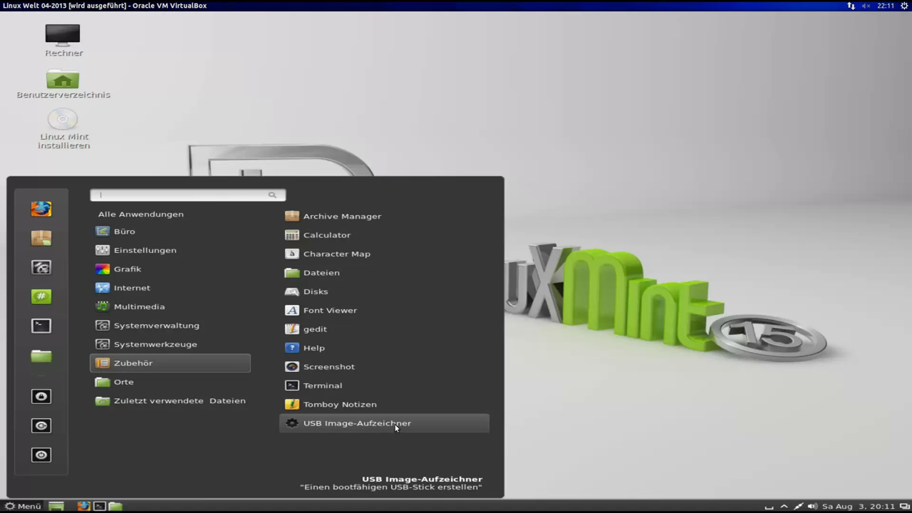
mouse_move(185, 347)
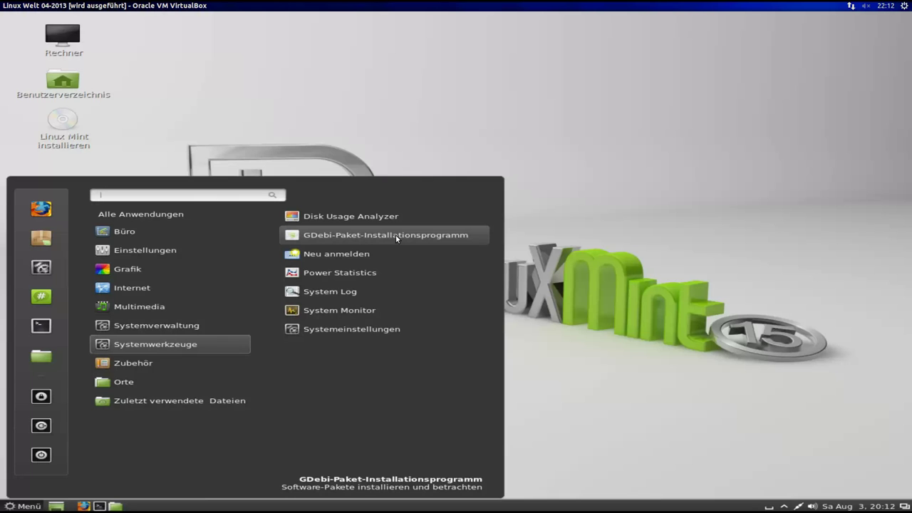
click(356, 311)
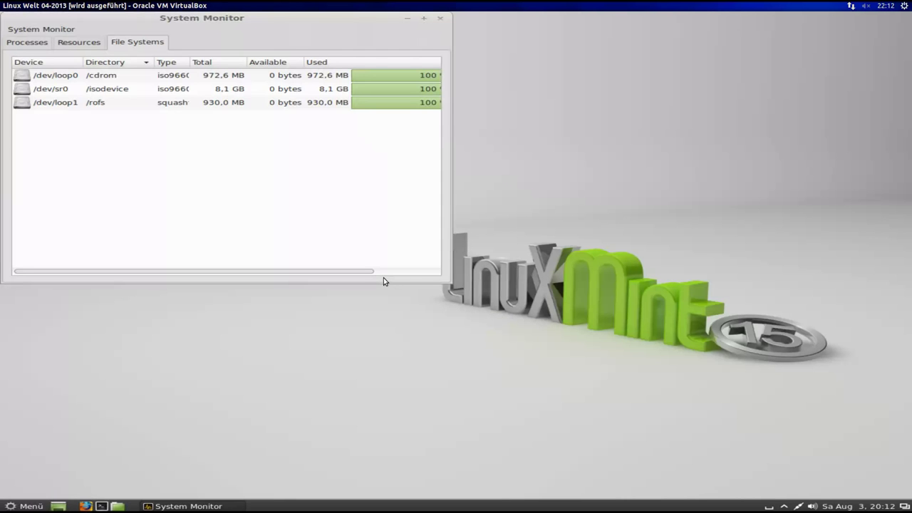
drag(264, 18, 447, 139)
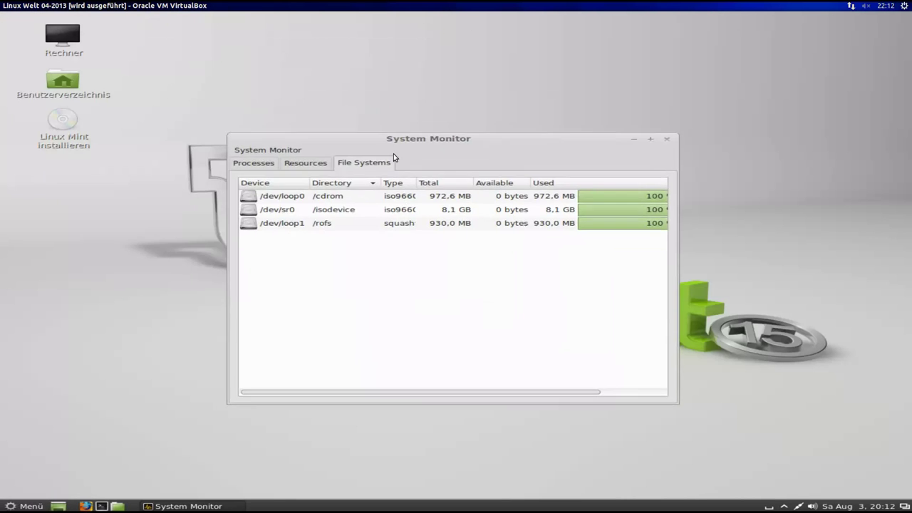
- Review the resource graphs and the running processes in System Monitor, and close it
click(311, 164)
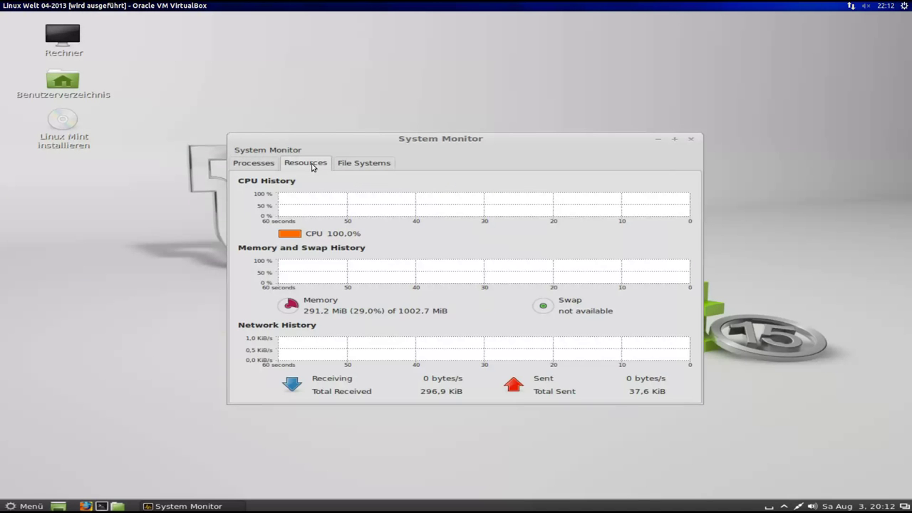
click(258, 164)
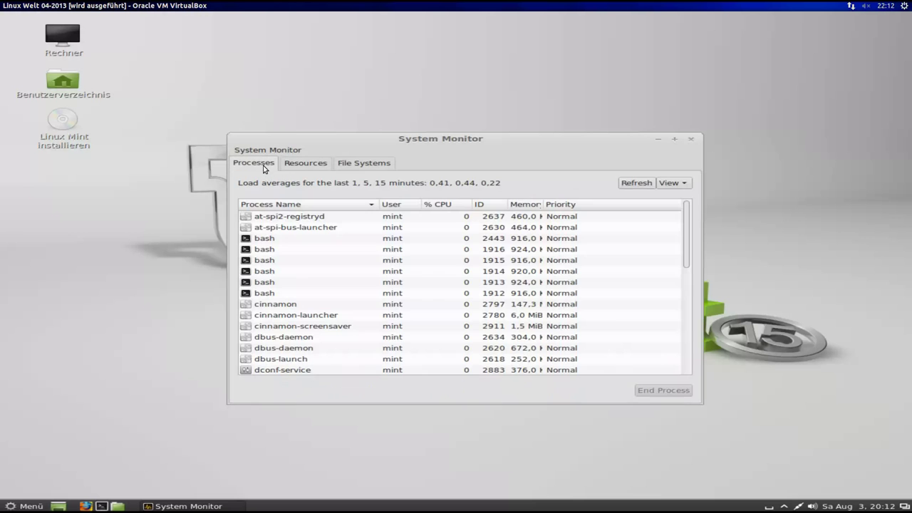
click(691, 139)
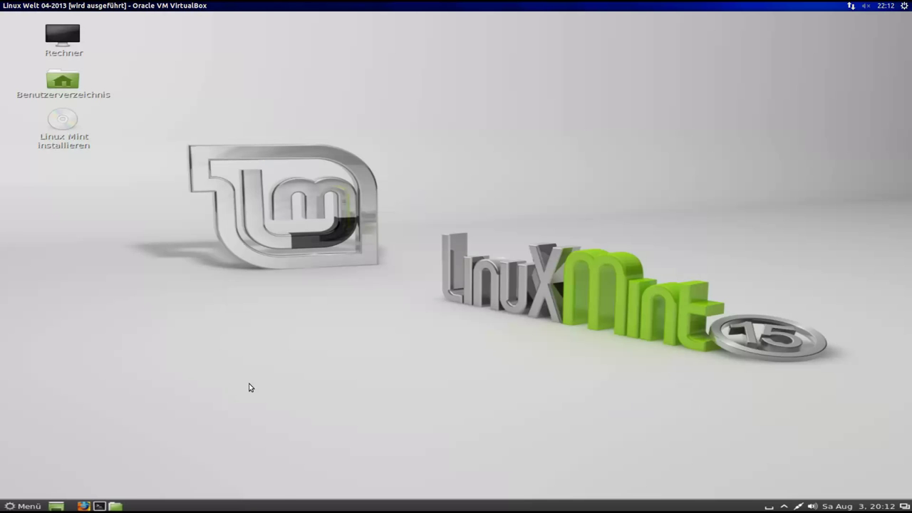
- Open the system settings (Systemeinstellungen) from the system tools and show the desktop theme settings (Themen)
click(18, 506)
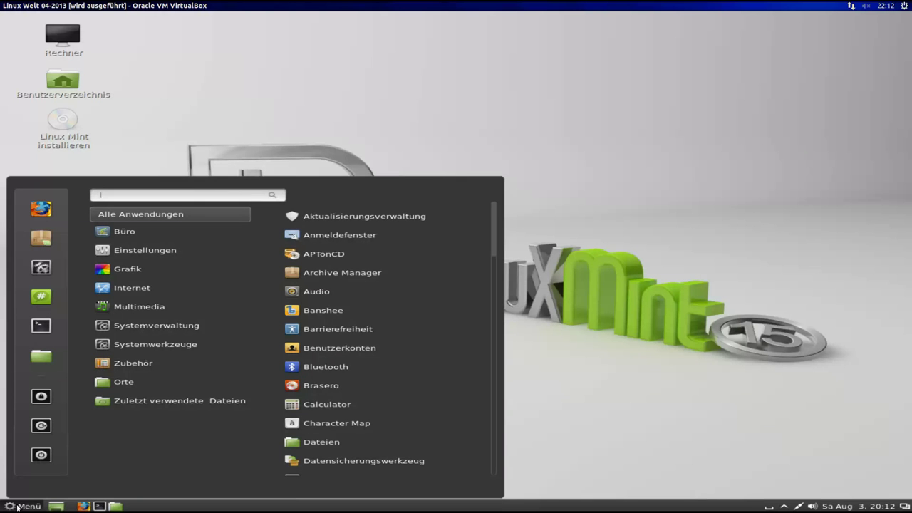
mouse_move(161, 367)
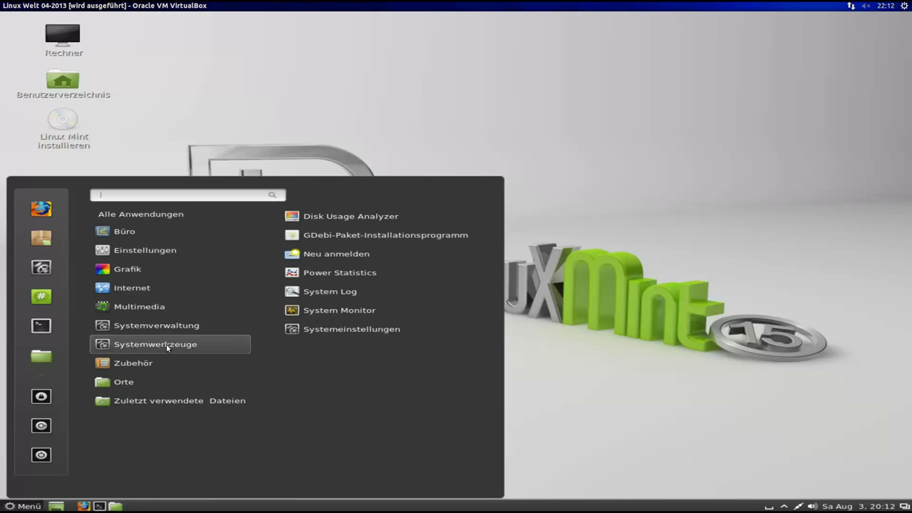
click(341, 329)
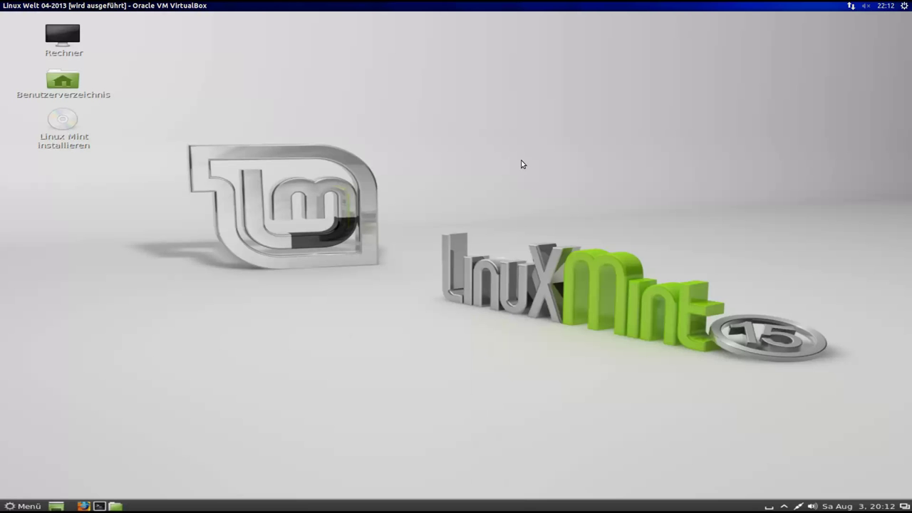
drag(501, 104, 500, 84)
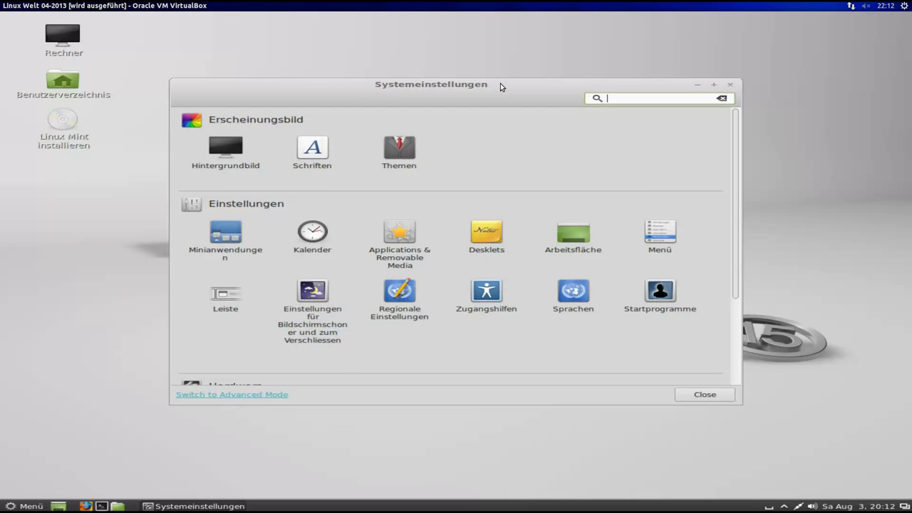
click(405, 152)
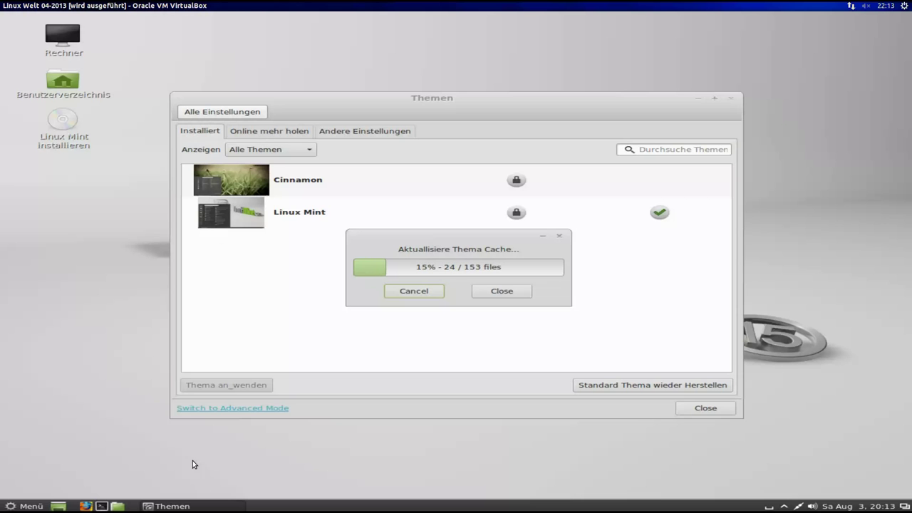
- Launch the backup tool (Datensicherungswerkzeug), view its version information, and close it
click(25, 506)
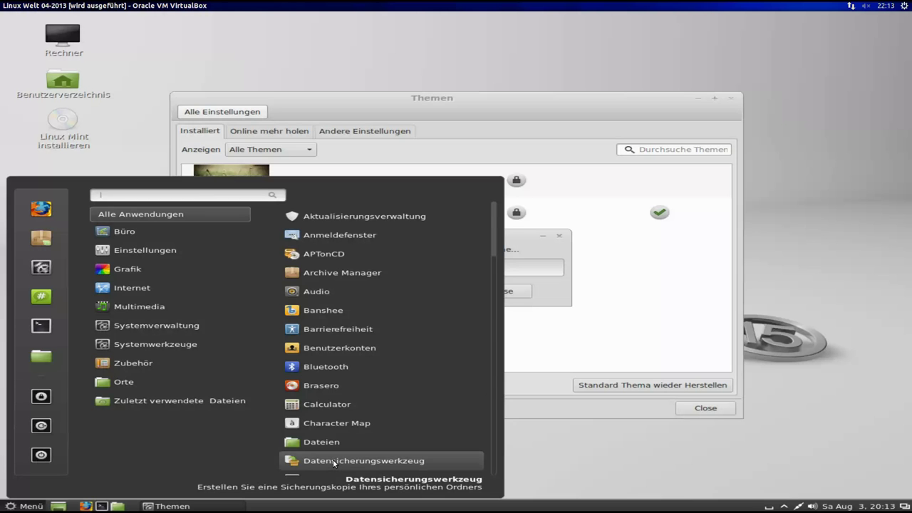
scroll(334, 463, down, 3)
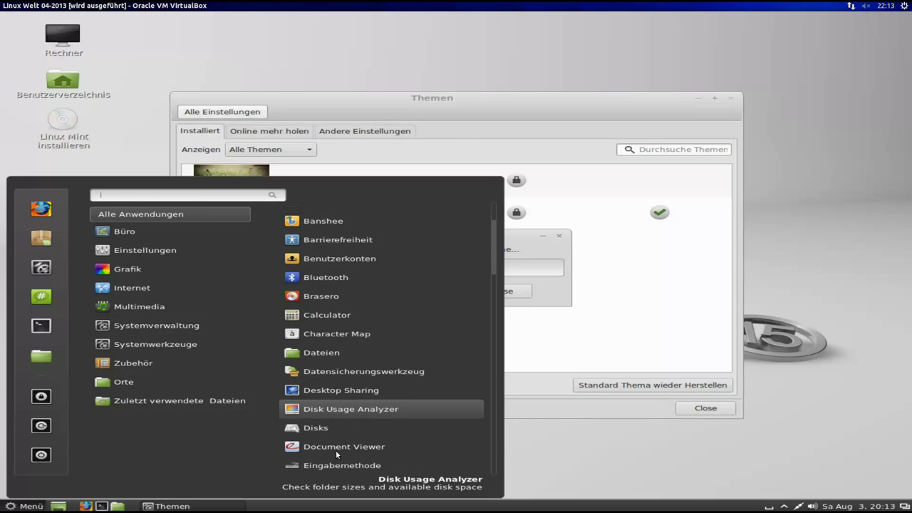
click(359, 371)
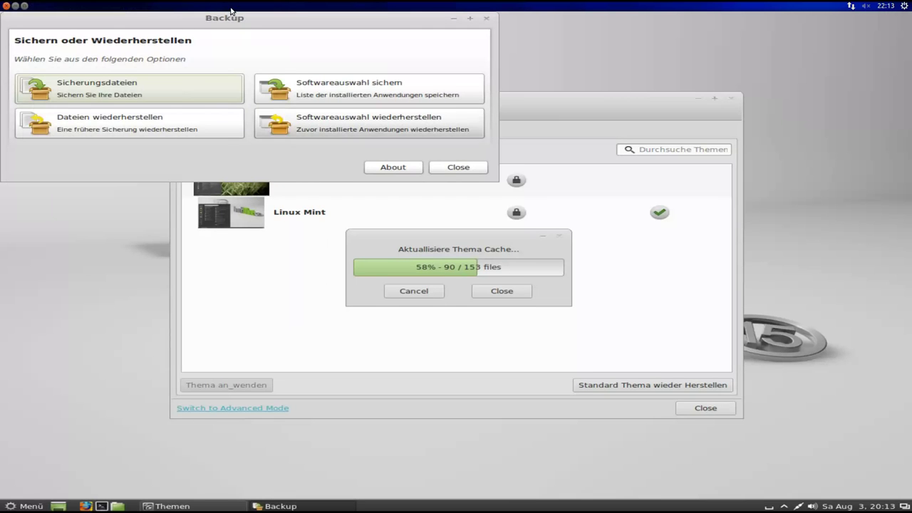
drag(238, 19, 292, 65)
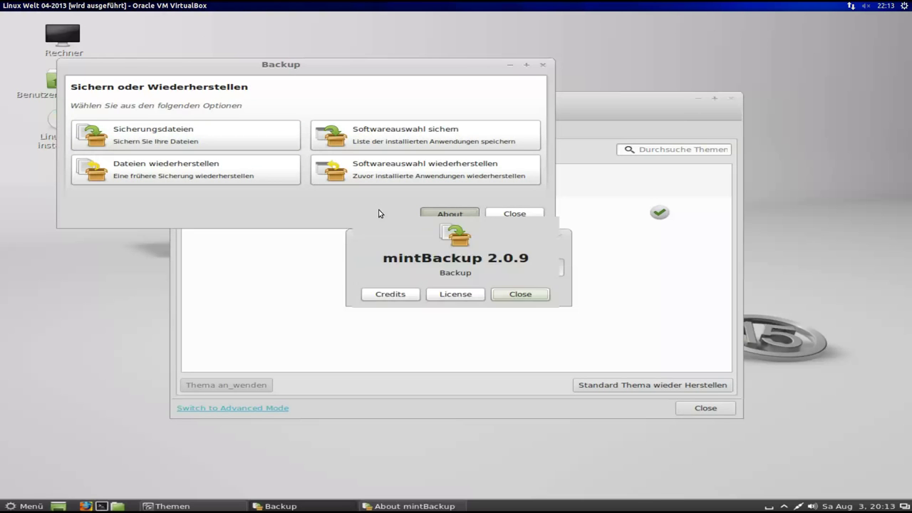
click(502, 294)
click(515, 214)
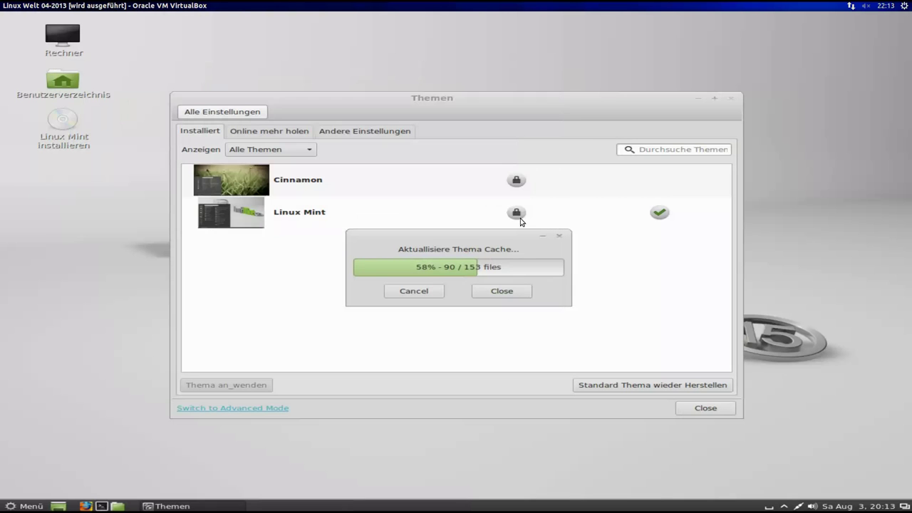
- Launch the GIMP Image Editor and switch it to Single-Window Mode before closing it
click(23, 507)
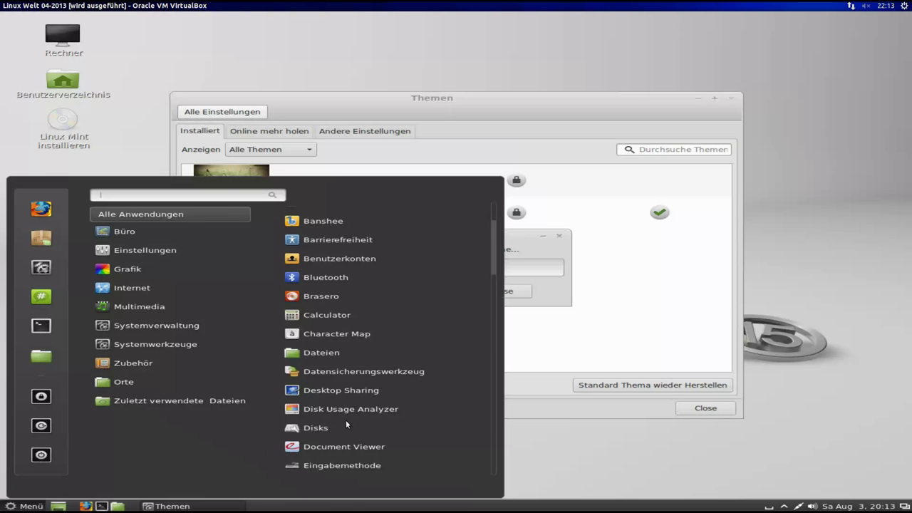
scroll(472, 333, down, 2)
scroll(472, 333, down, 7)
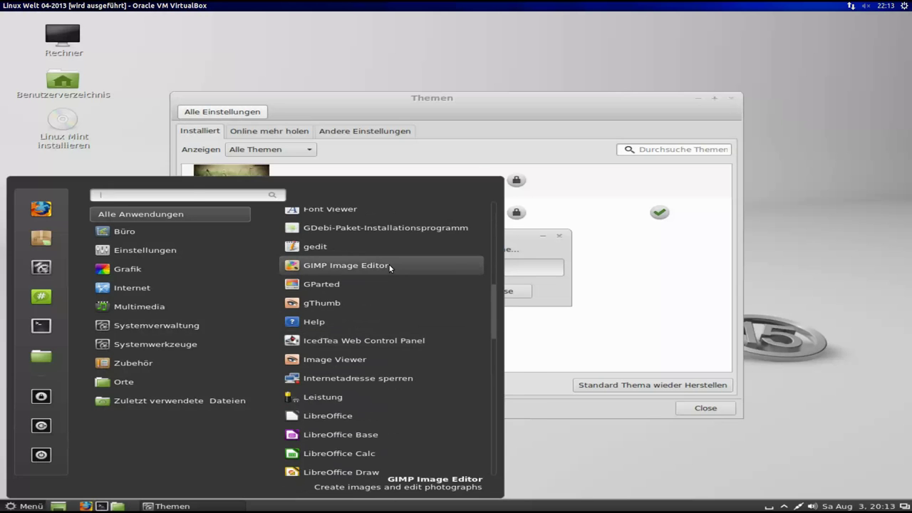
click(389, 266)
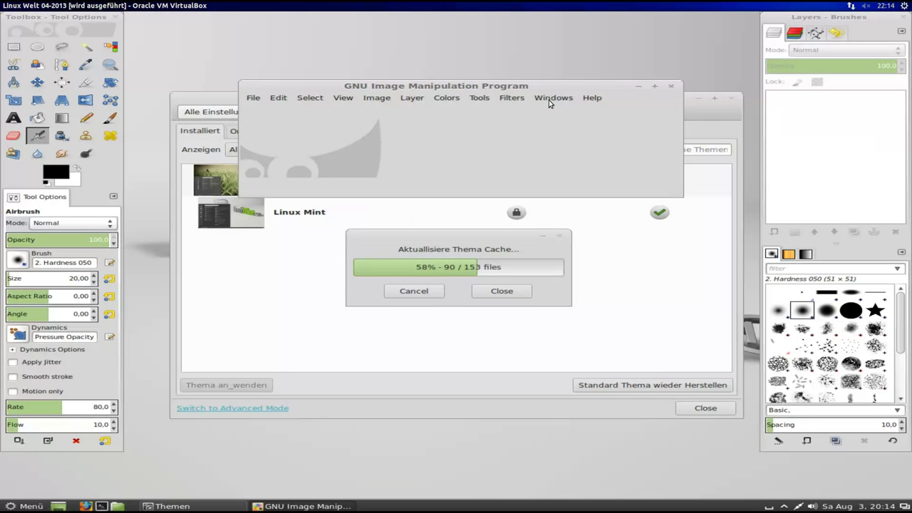
click(550, 99)
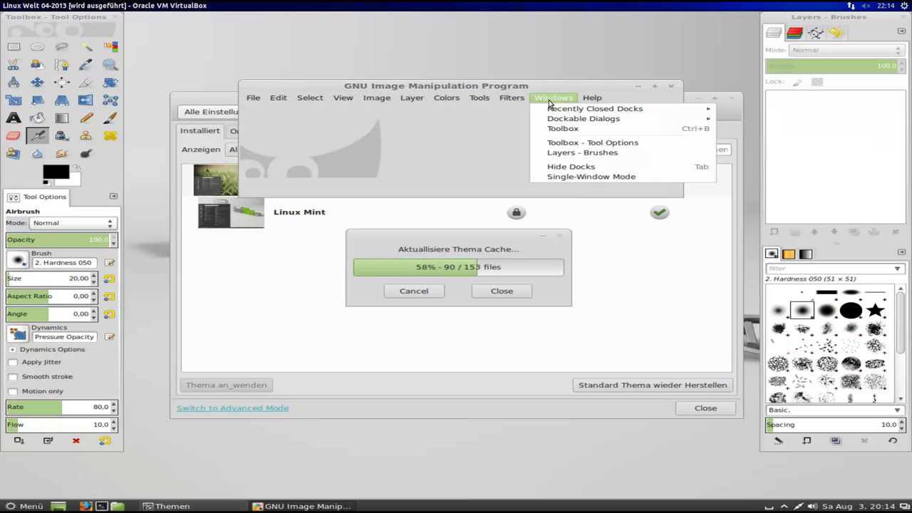
click(606, 177)
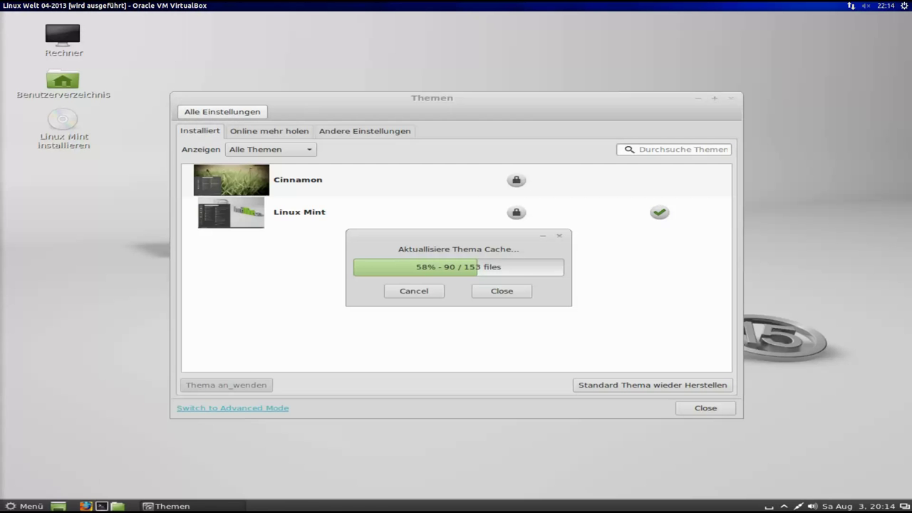
- Launch LibreOffice Calc, view the LibreOffice version information, and close the program
click(25, 506)
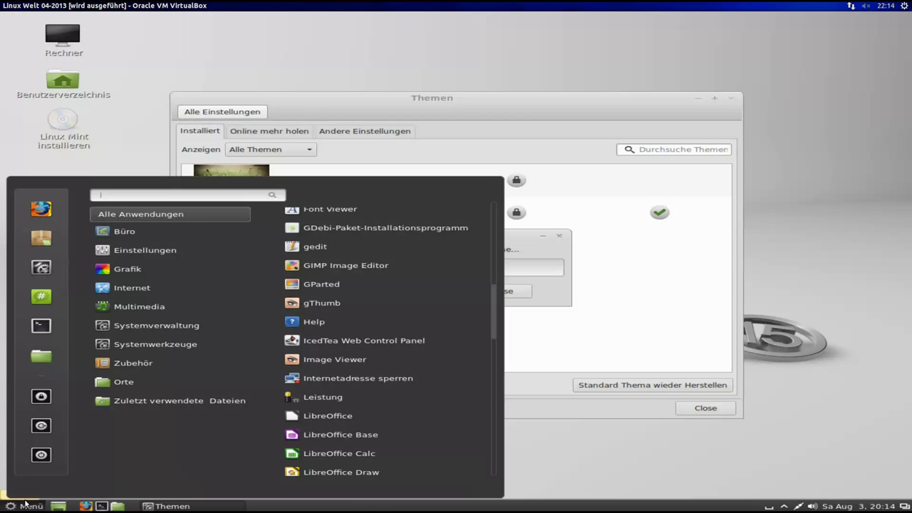
drag(492, 320, 496, 346)
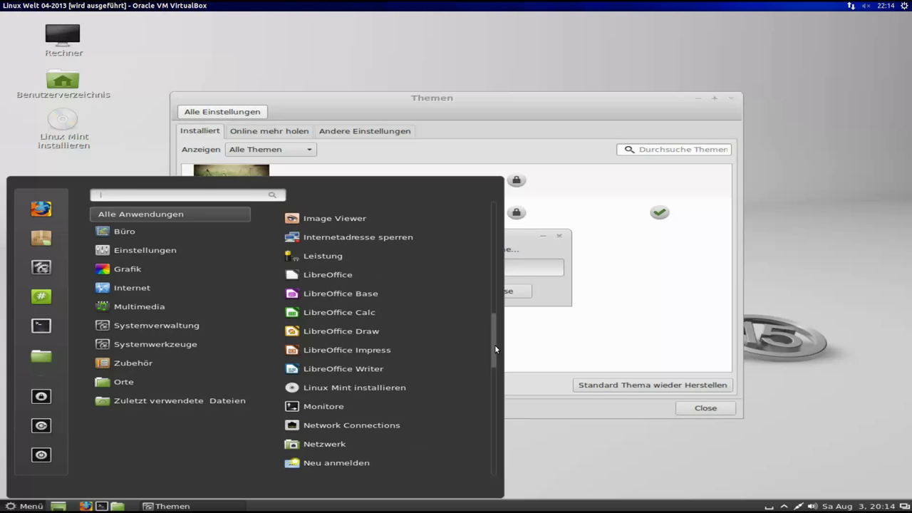
click(358, 312)
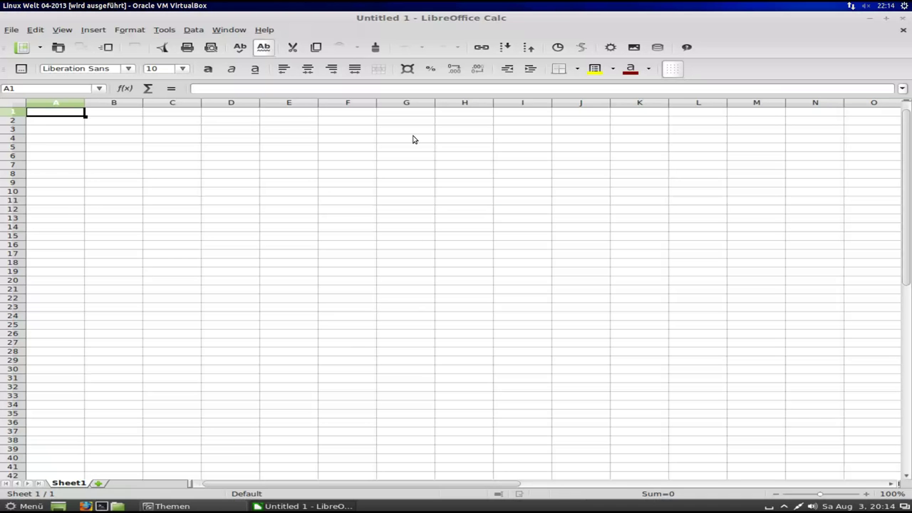
click(265, 31)
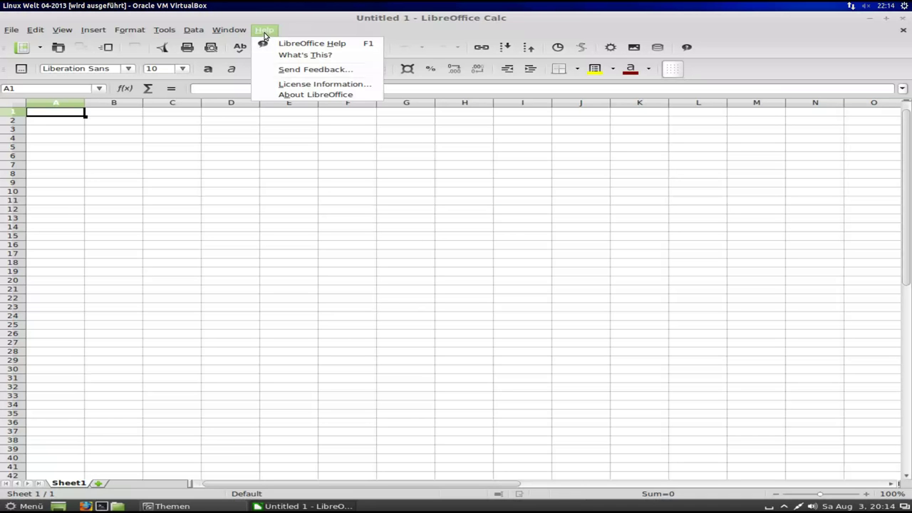
click(318, 95)
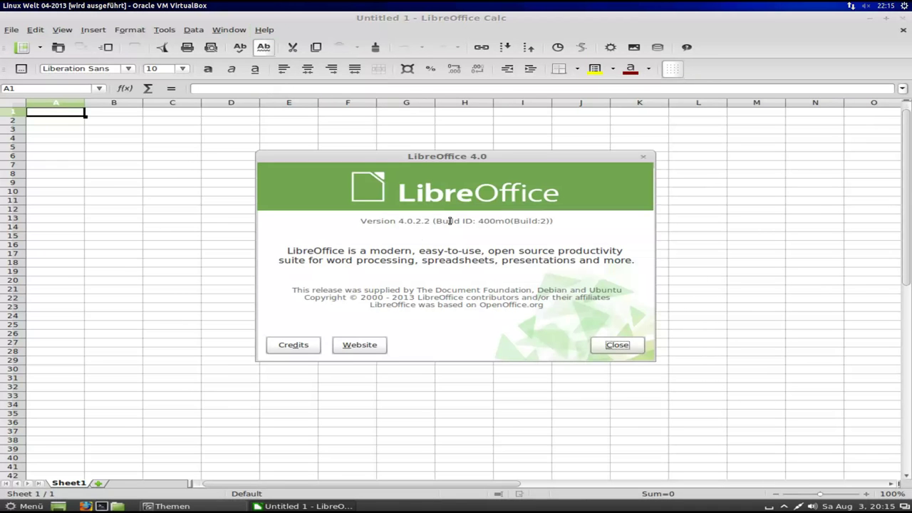
click(631, 348)
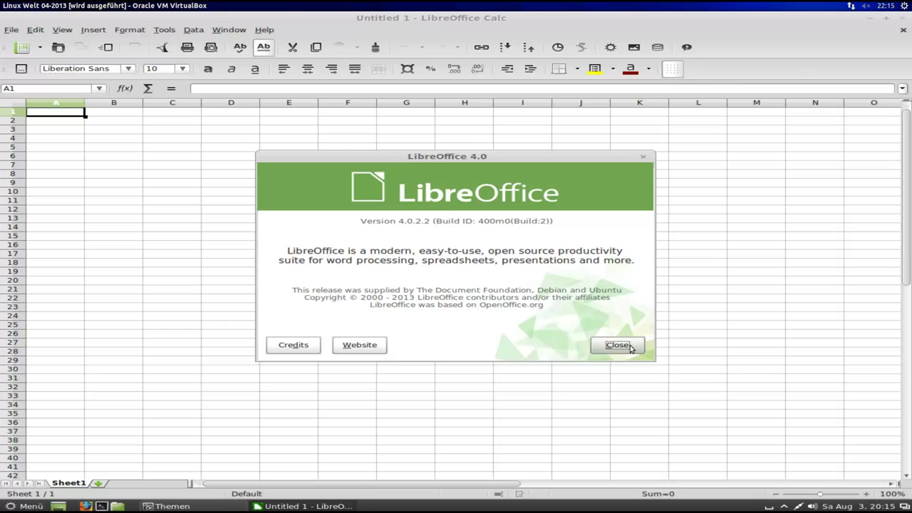
click(904, 19)
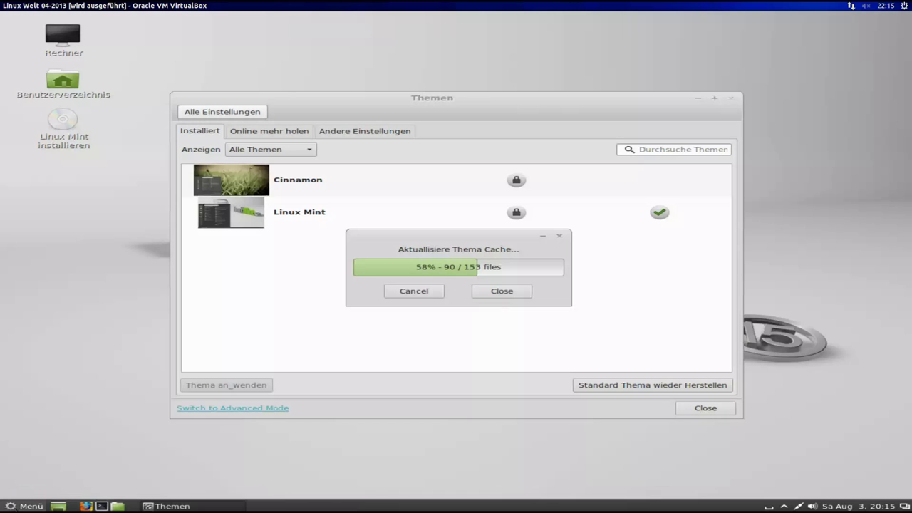
- Launch the software manager (Softwareverwaltung), search the packages for "steam", and return to the category overview
click(26, 506)
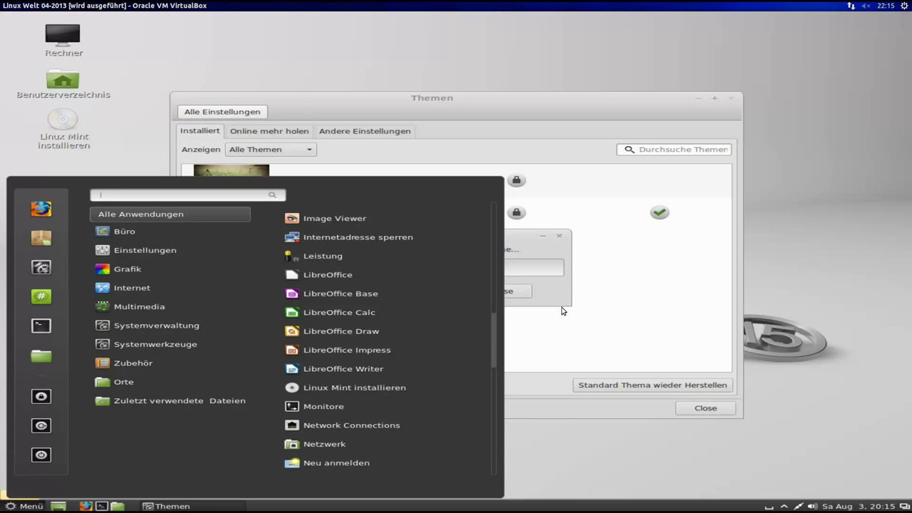
drag(493, 329, 498, 397)
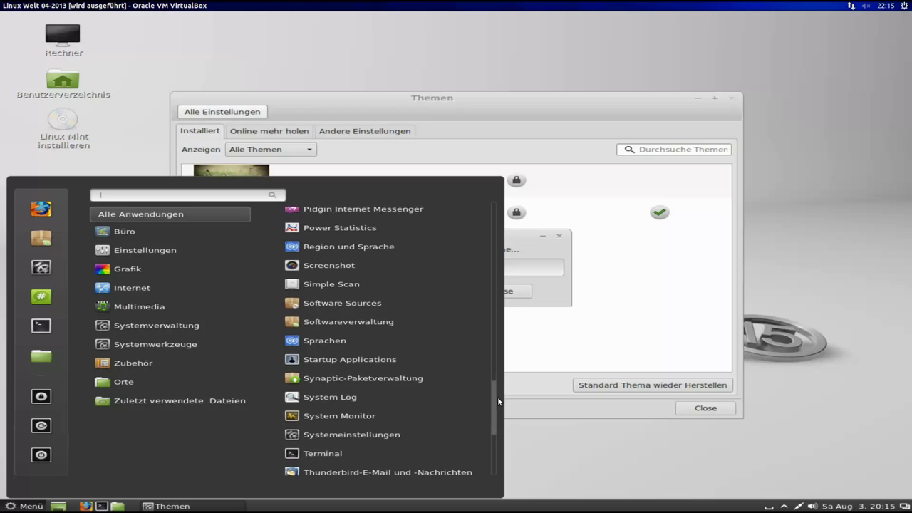
click(379, 310)
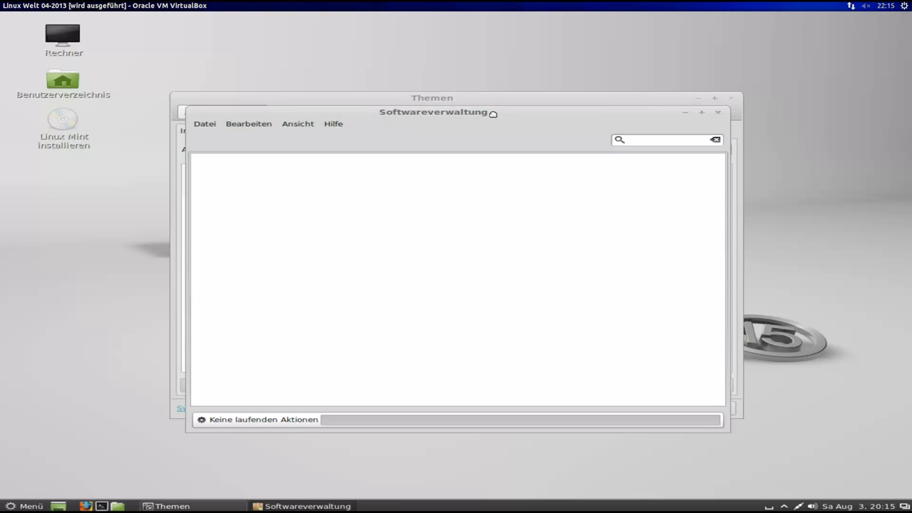
mouse_move(493, 115)
mouse_down()
mouse_move(393, 126)
mouse_move(487, 103)
mouse_up()
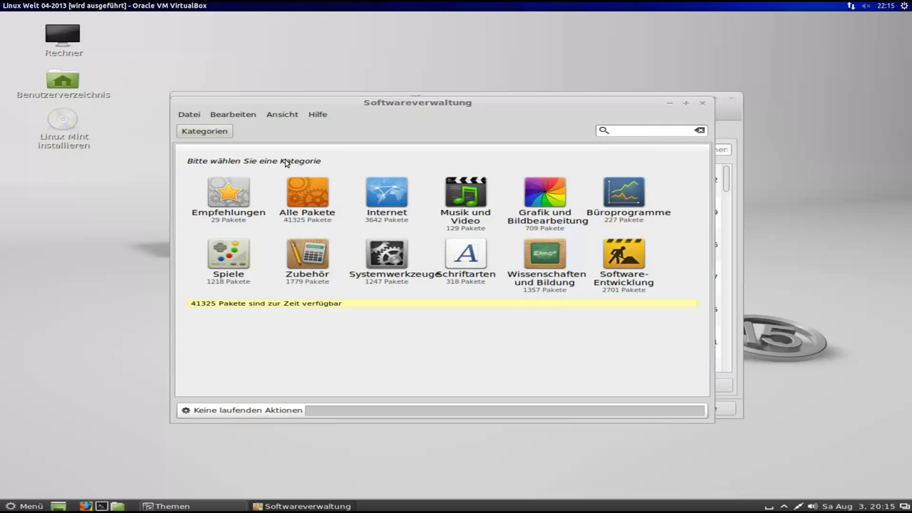
click(636, 130)
text(steam)
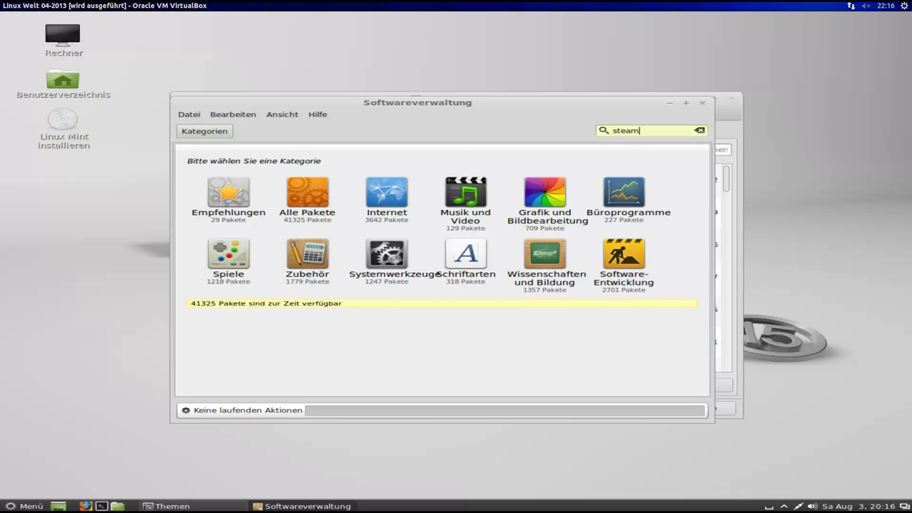
key(Return)
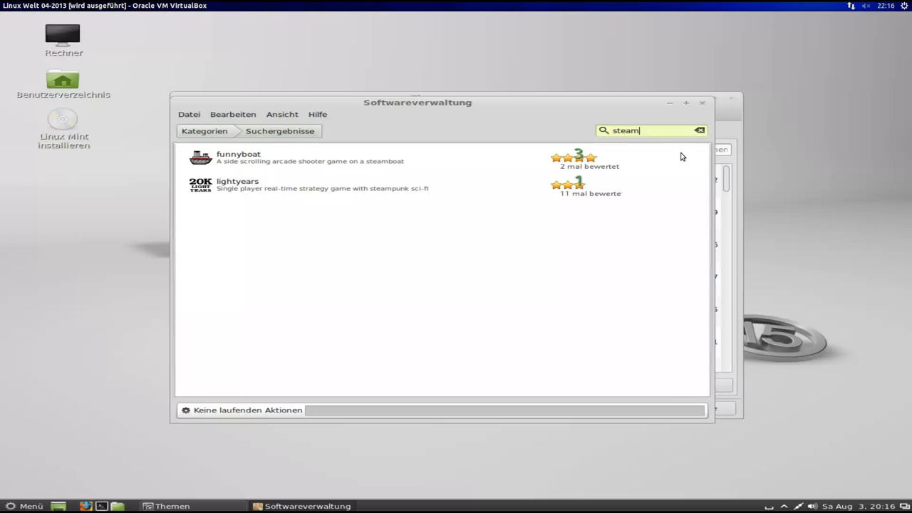
click(222, 134)
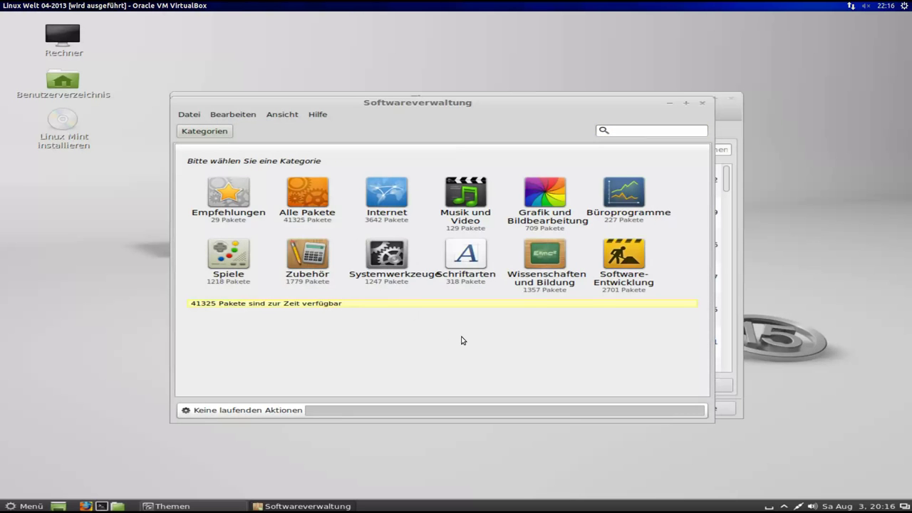
- Browse the games category (Spiele) and its Ego-Shooter subcategory in the software manager, and close it
drag(556, 104, 566, 99)
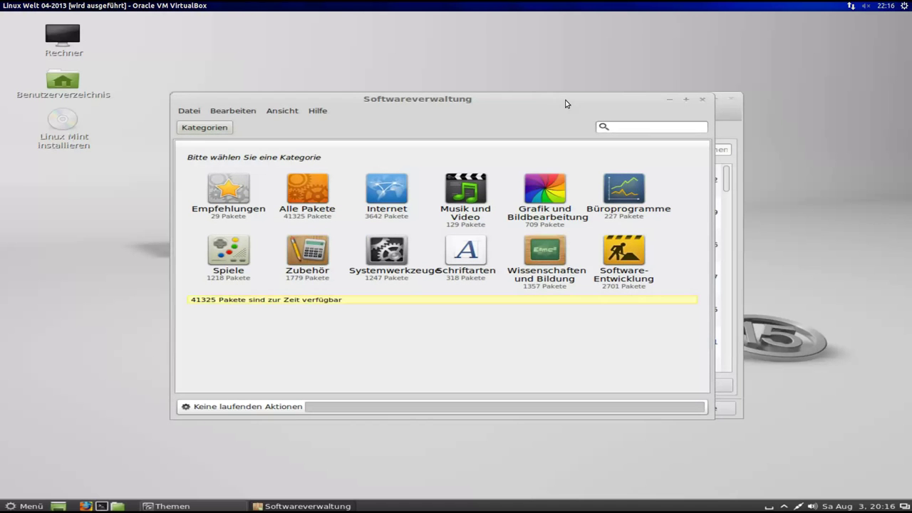
click(240, 259)
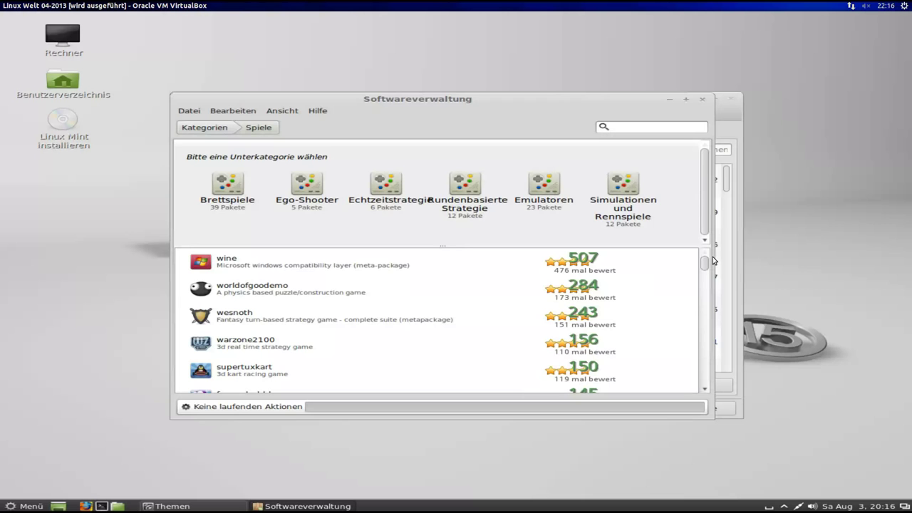
click(308, 187)
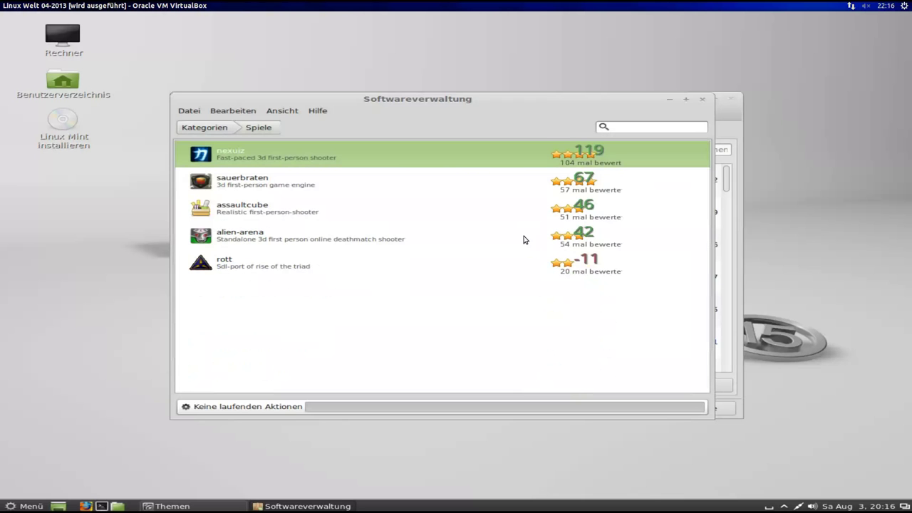
click(288, 185)
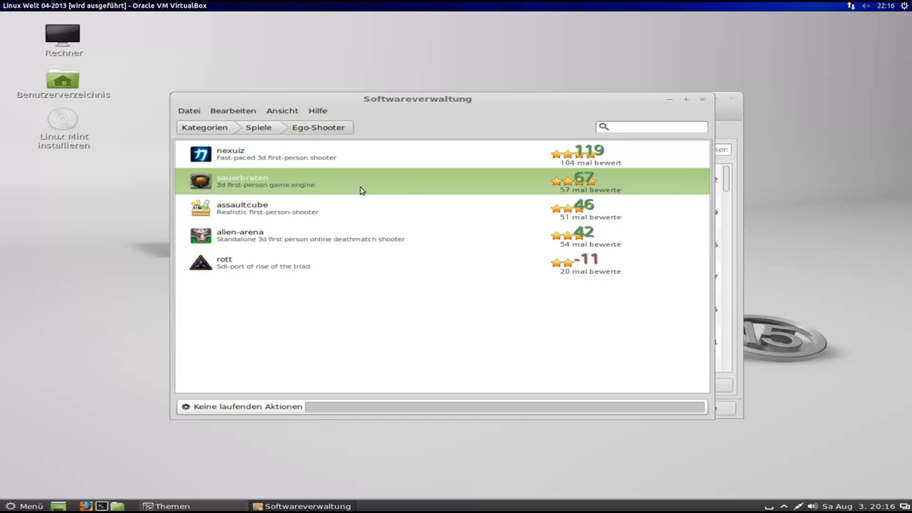
click(204, 128)
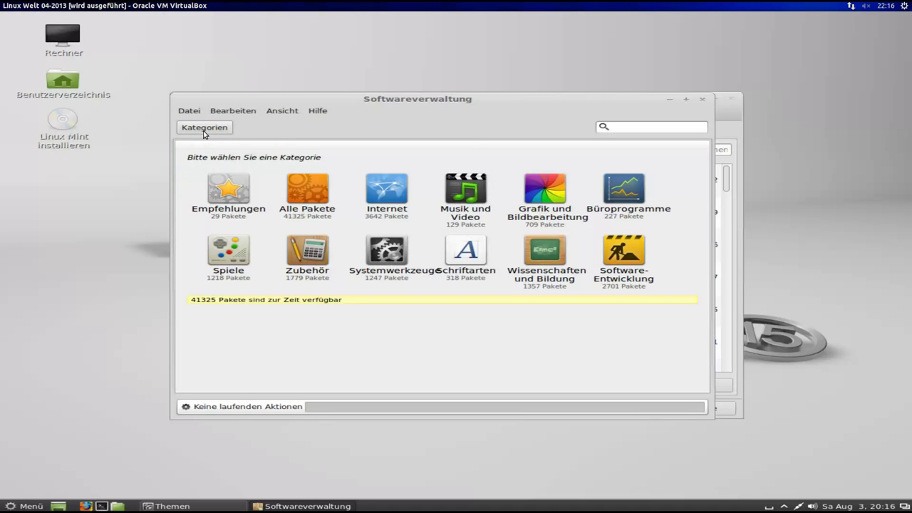
click(702, 99)
- Install the Gnome theme from the online themes list (Online mehr holen) in the maximized Themen window, and close the window
mouse_move(546, 107)
mouse_down()
mouse_move(535, 114)
mouse_move(535, 85)
mouse_move(554, 96)
mouse_up()
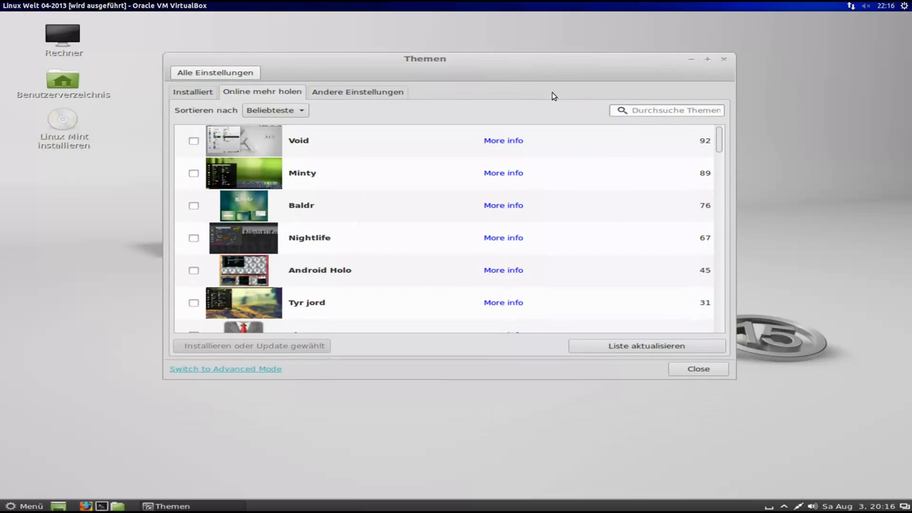
double_click(520, 64)
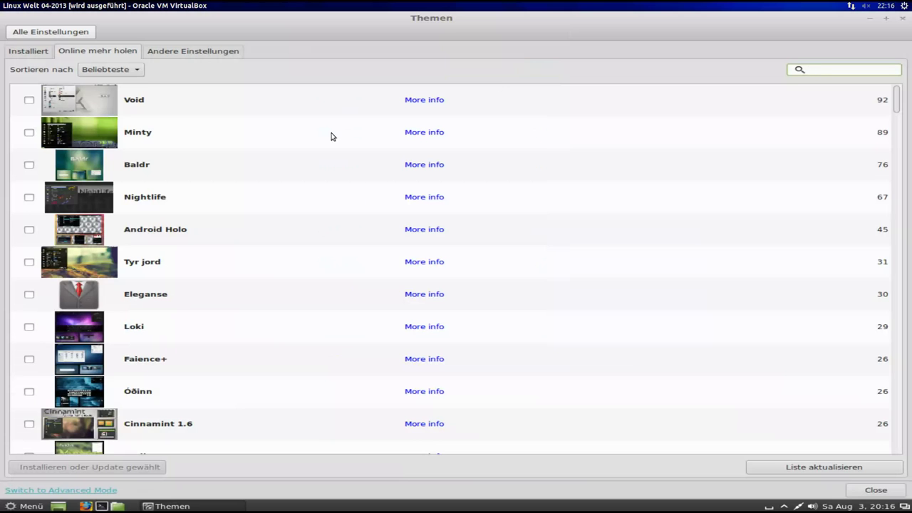
scroll(281, 254, down, 1)
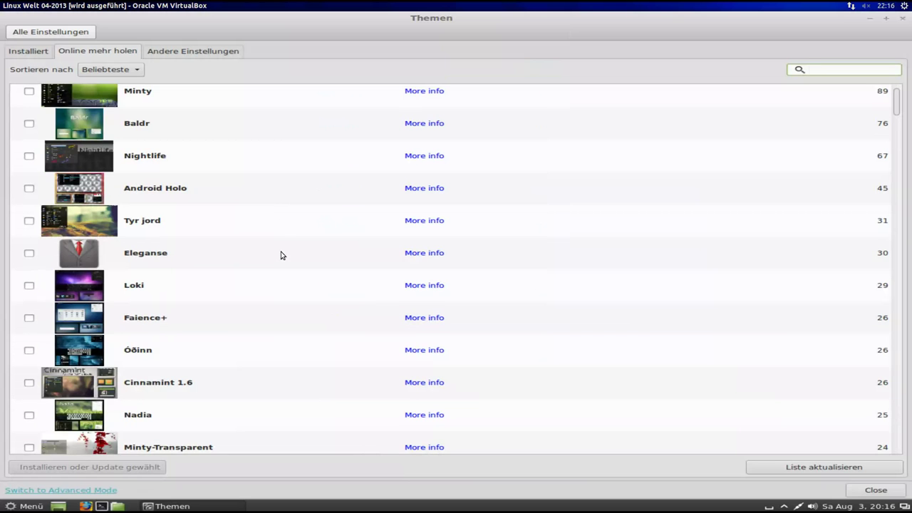
scroll(281, 255, down, 2)
scroll(281, 255, down, 2)
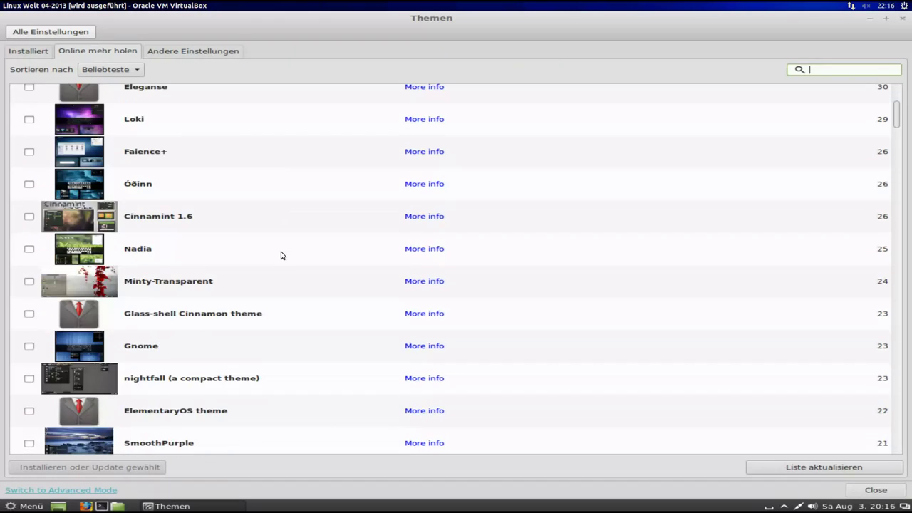
scroll(281, 256, down, 1)
scroll(281, 256, down, 2)
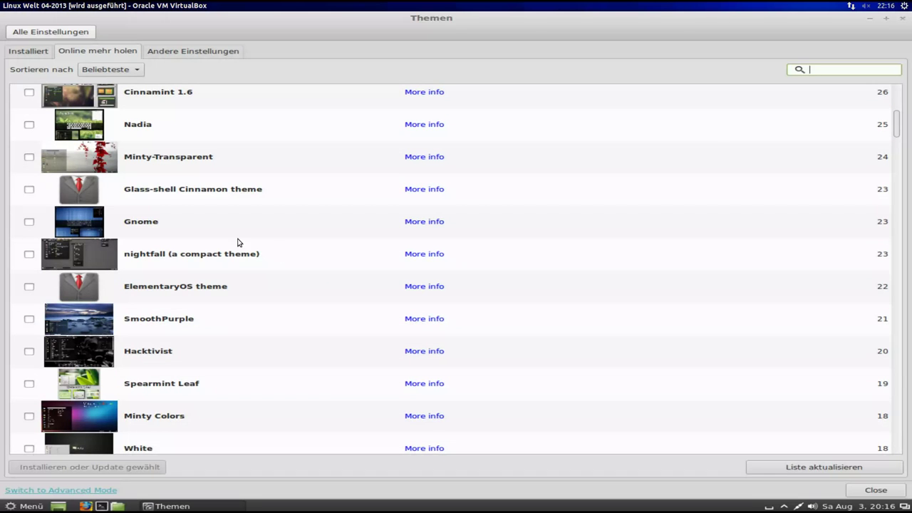
click(74, 226)
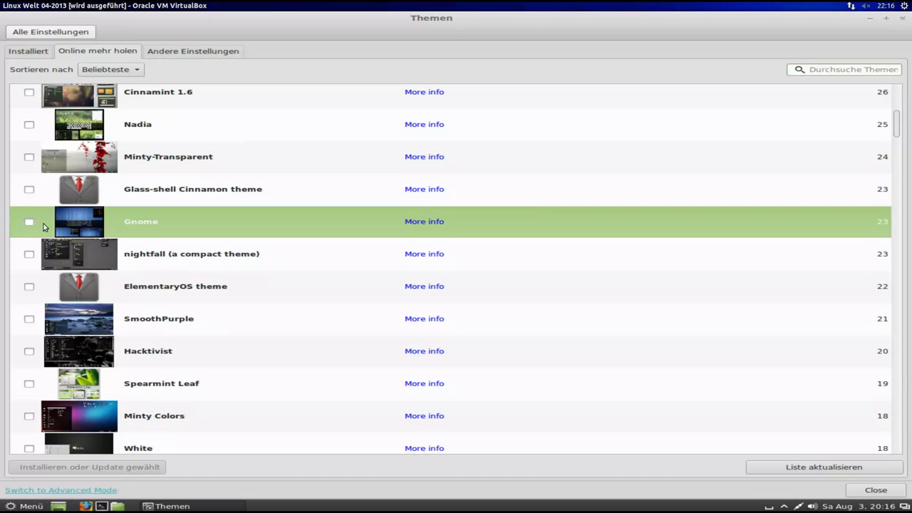
click(28, 222)
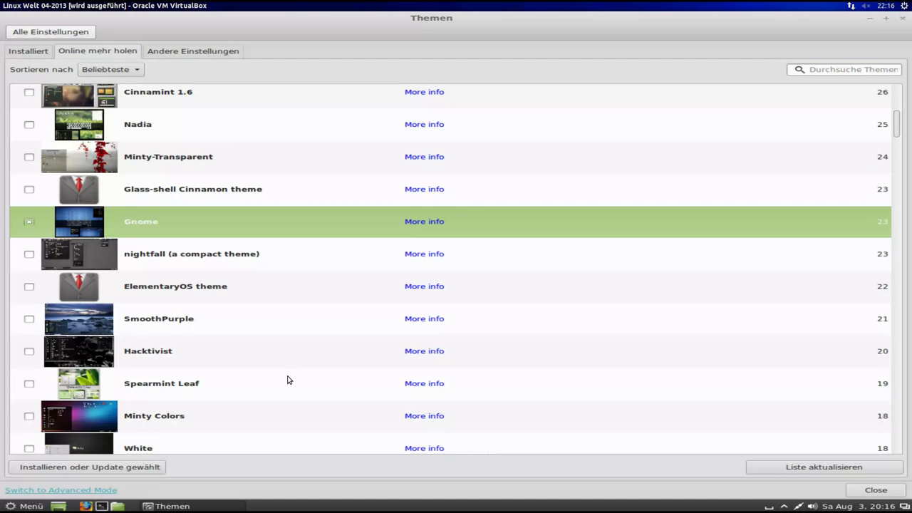
click(119, 468)
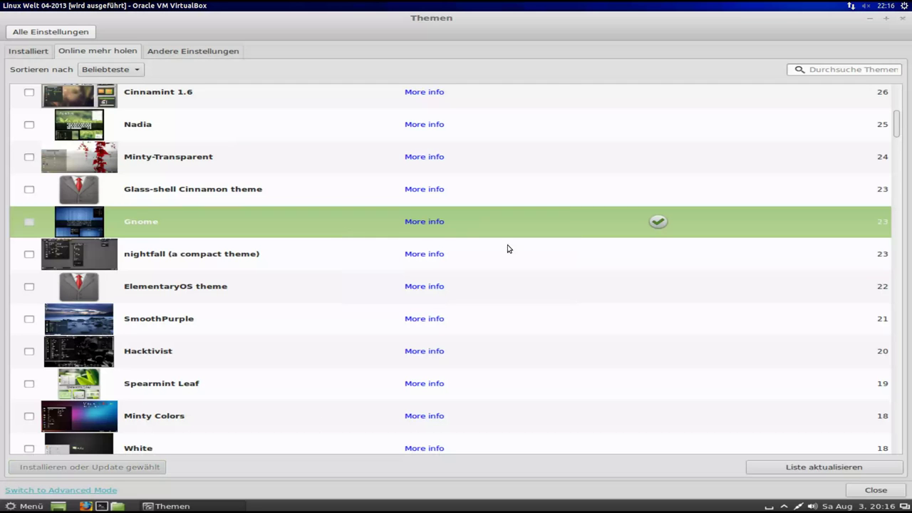
click(882, 493)
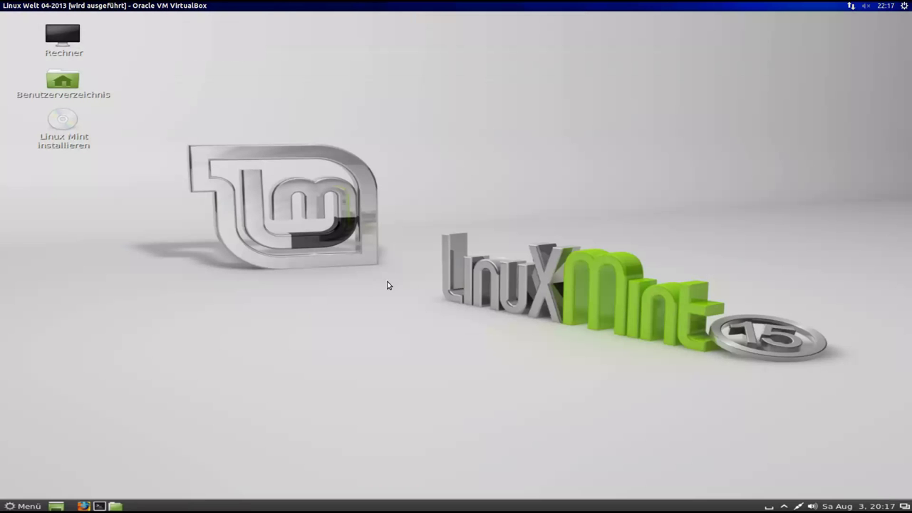
- Change the desktop background to the Cool Blue Water picture and close the background settings
right_click(389, 165)
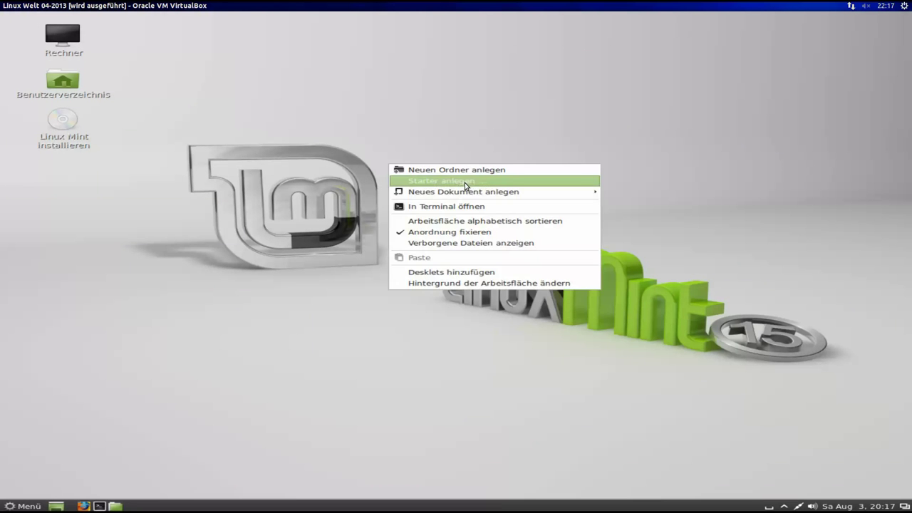
click(498, 282)
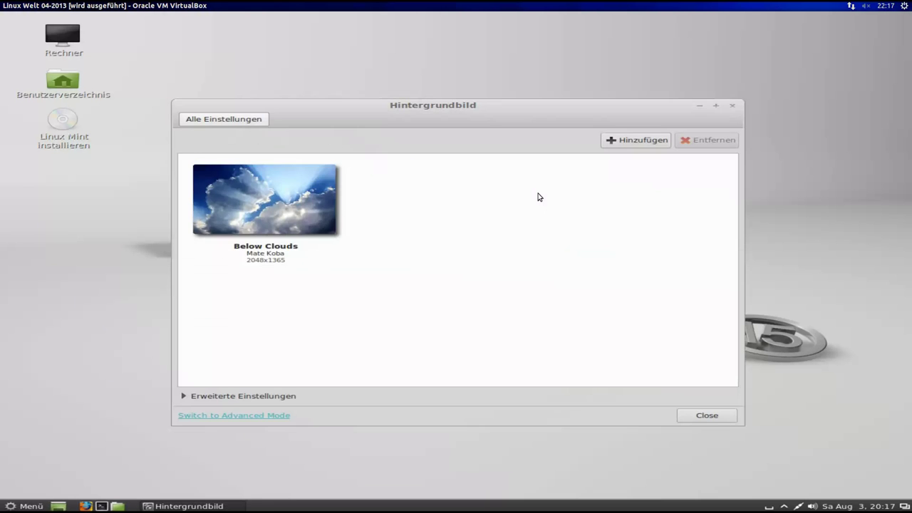
drag(467, 105, 478, 89)
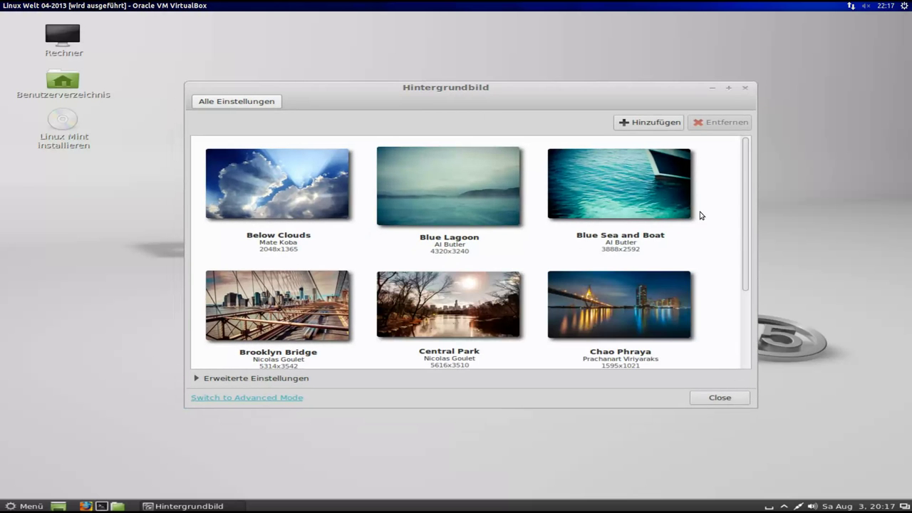
scroll(744, 261, down, 3)
scroll(741, 265, down, 2)
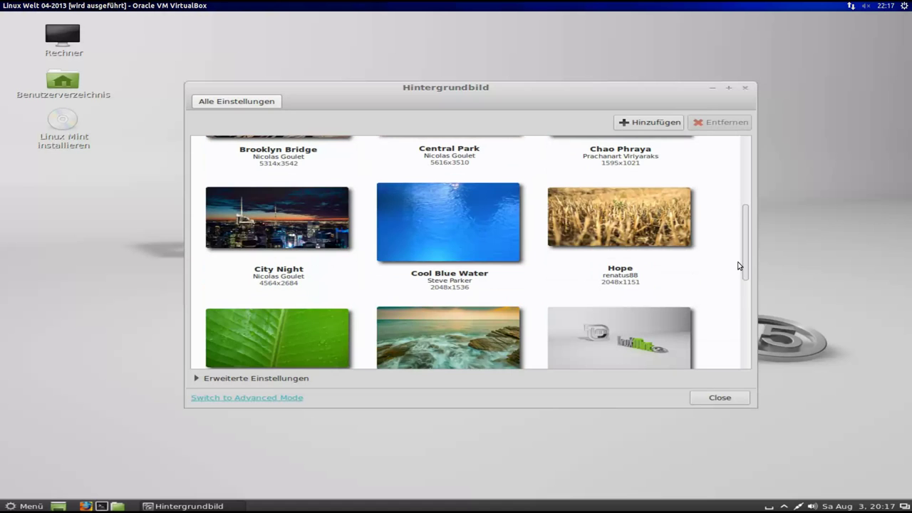
click(485, 217)
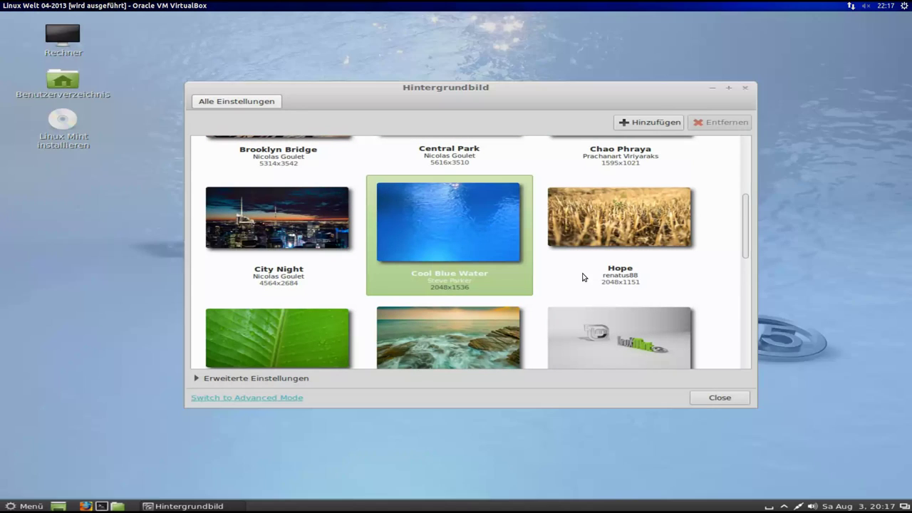
click(744, 87)
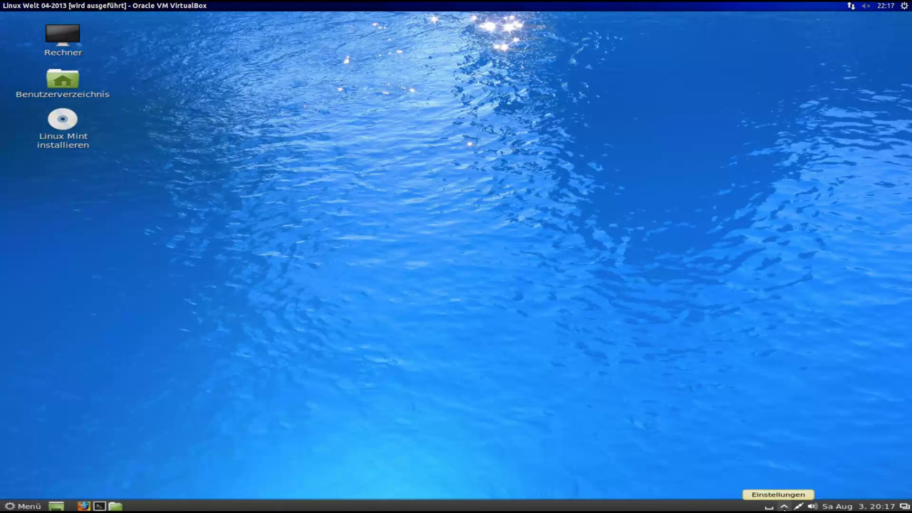
- Open the applet settings (Minianwendungen) and look through the list of installed applets
right_click(786, 507)
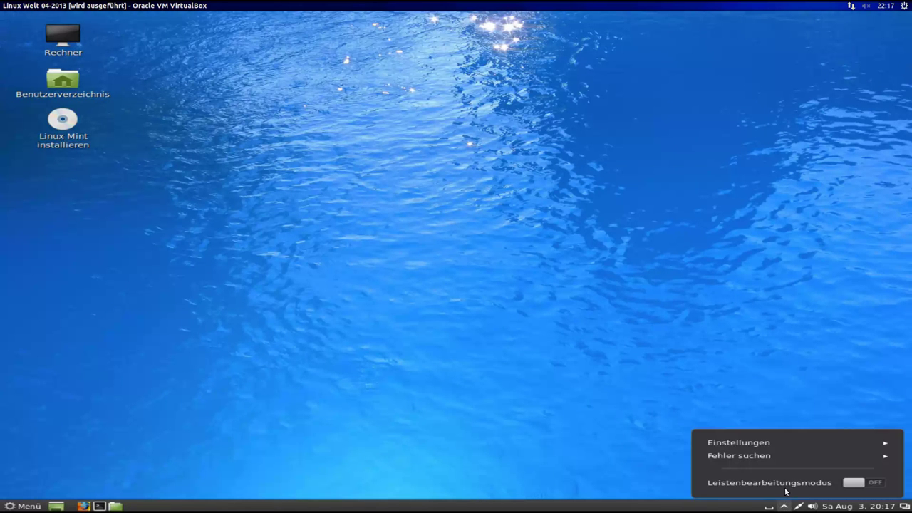
click(767, 445)
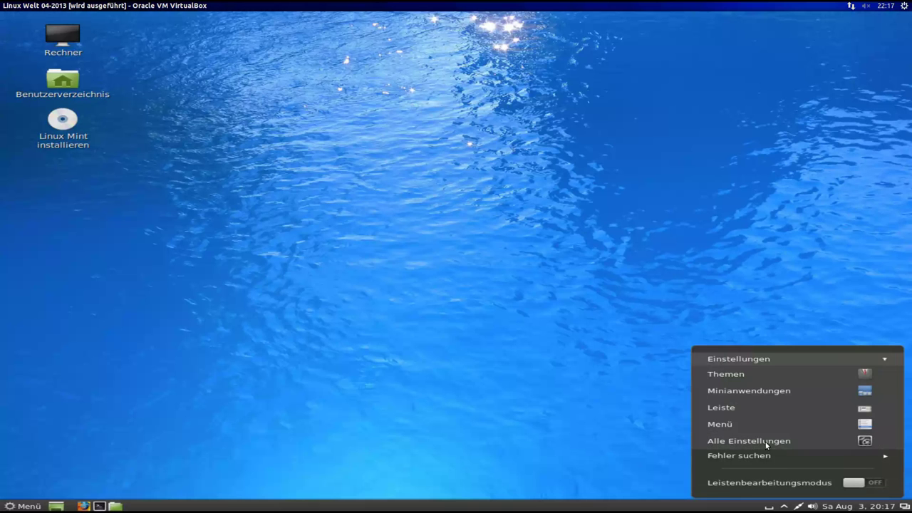
click(788, 392)
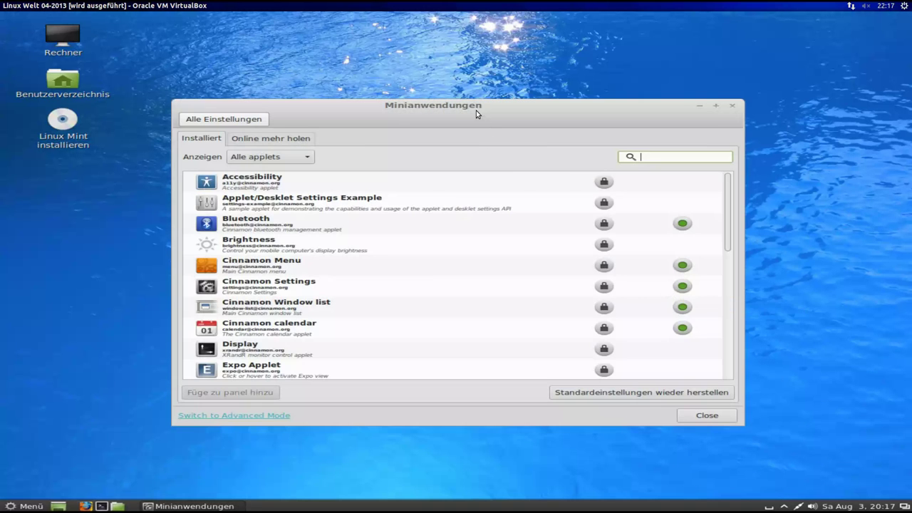
drag(487, 108, 496, 101)
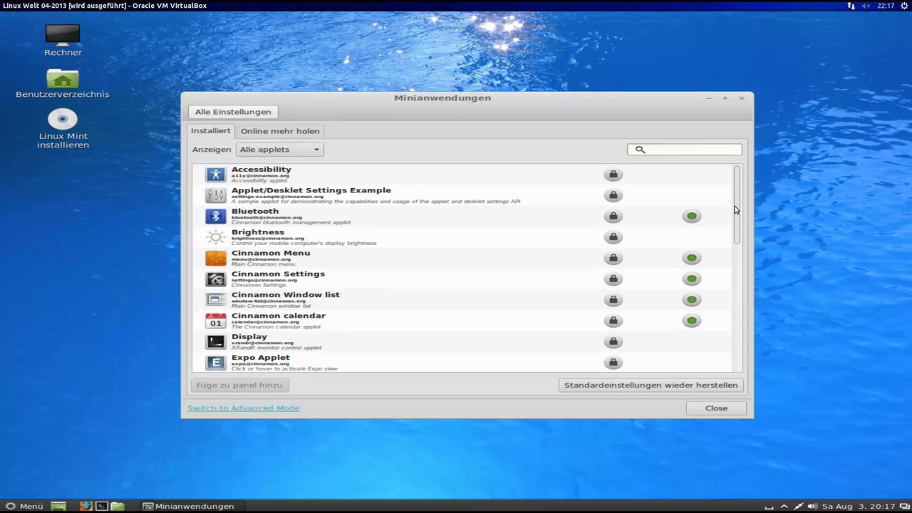
scroll(738, 221, down, 3)
drag(737, 255, 738, 296)
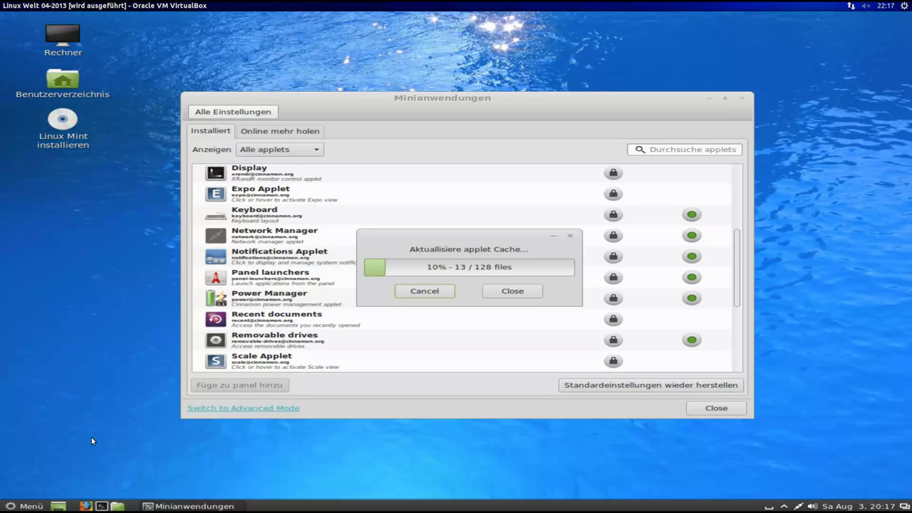
- Browse the full list of installed applications (Alle Anwendungen) down to its last entries
click(25, 506)
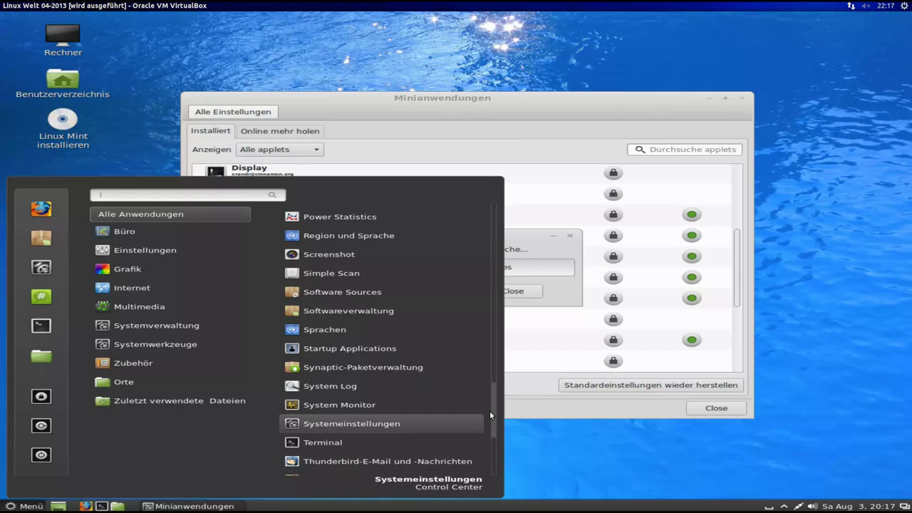
drag(492, 413, 494, 450)
scroll(494, 449, down, 1)
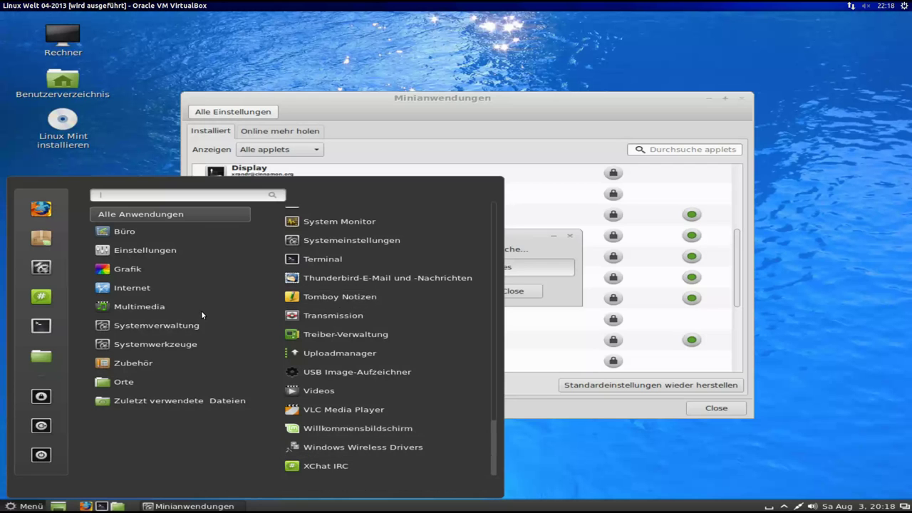
- Launch Firewall-Konfiguration from the Systemverwaltung category, view its version information, and close the firewall
mouse_move(171, 307)
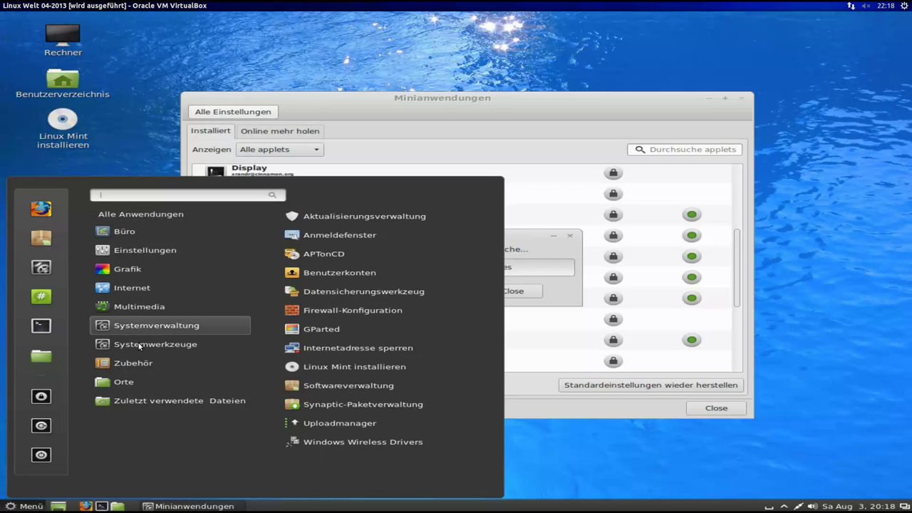
mouse_move(152, 329)
click(375, 308)
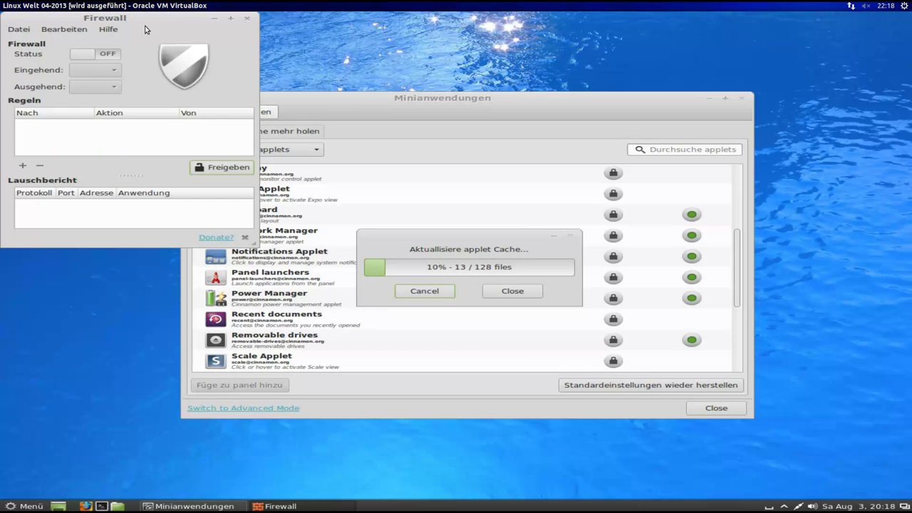
click(153, 55)
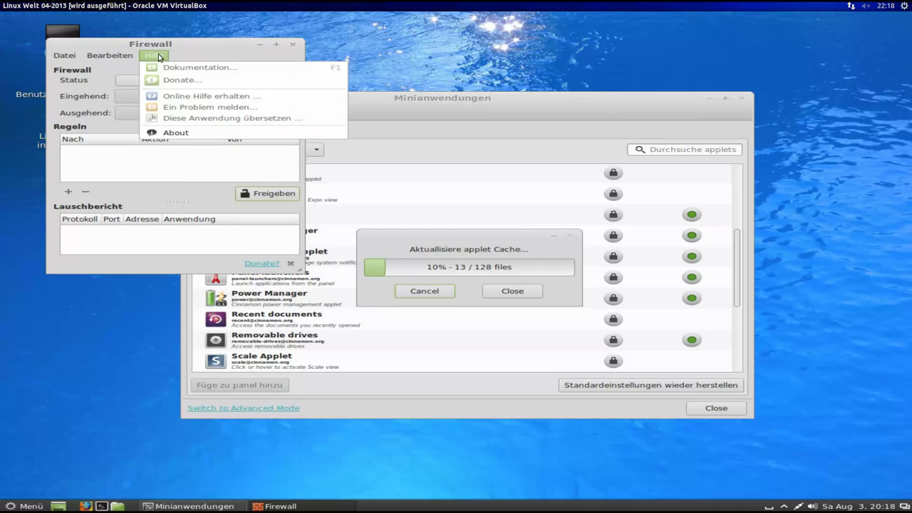
click(189, 132)
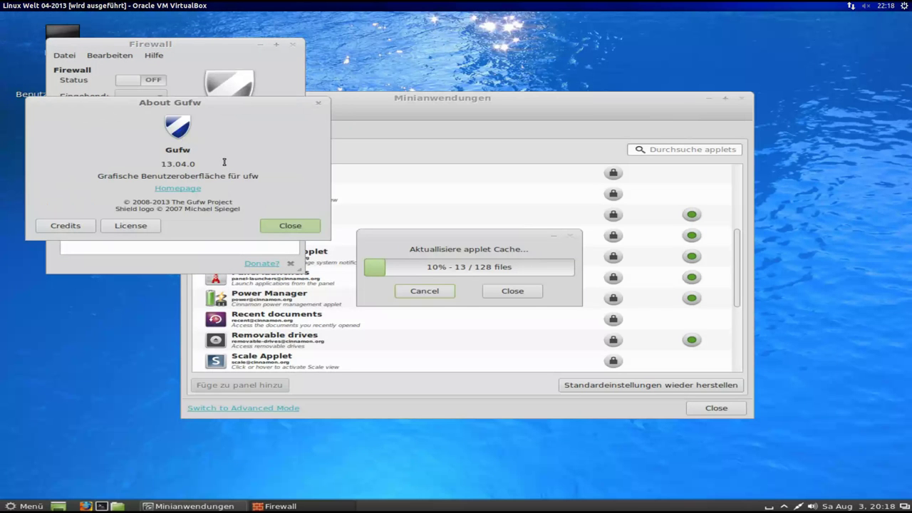
click(288, 228)
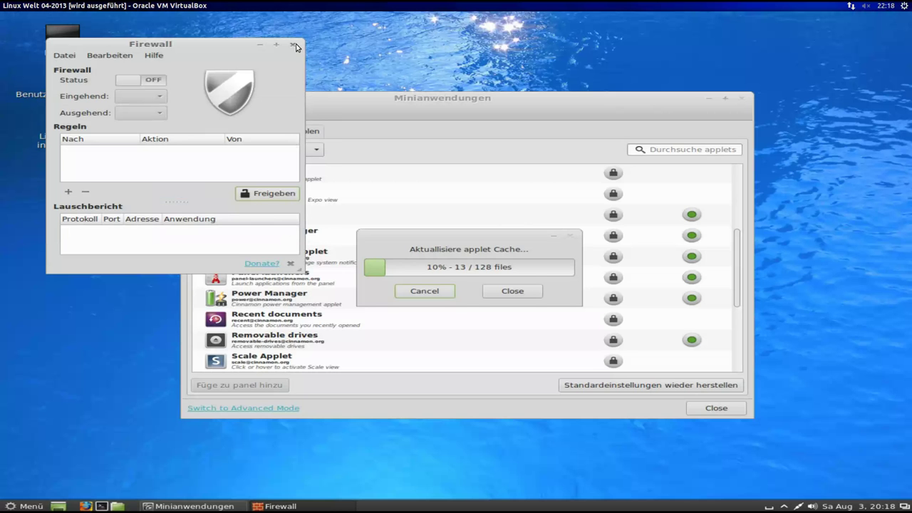
click(293, 44)
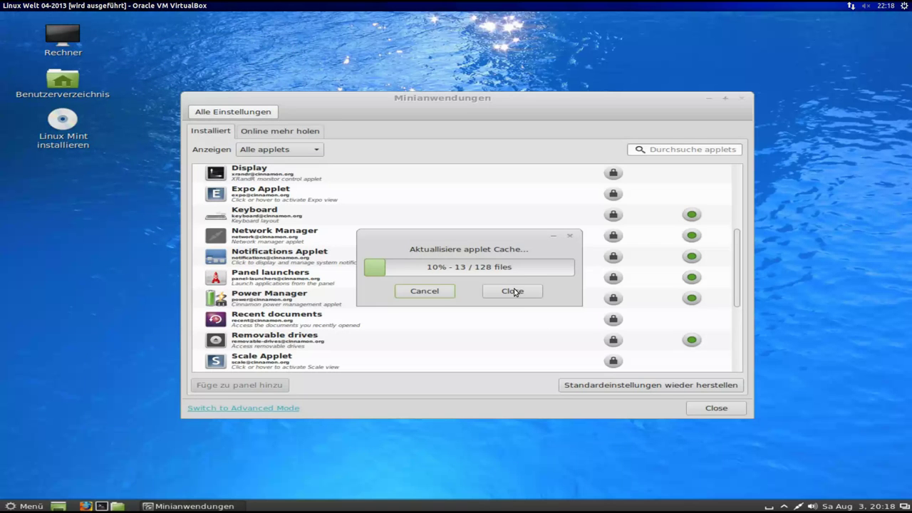
- Look over the application list and the shutdown option (Beenden) once more, and dismiss the start menu
click(607, 99)
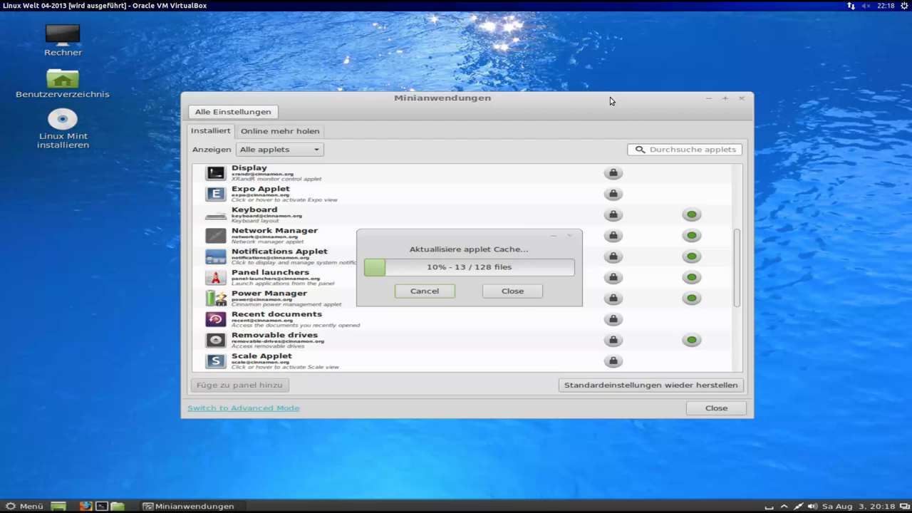
click(39, 472)
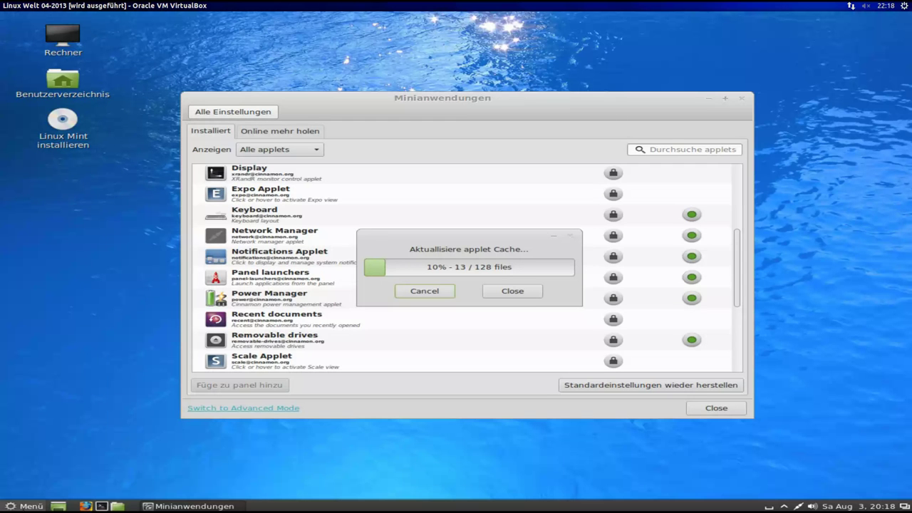
click(27, 506)
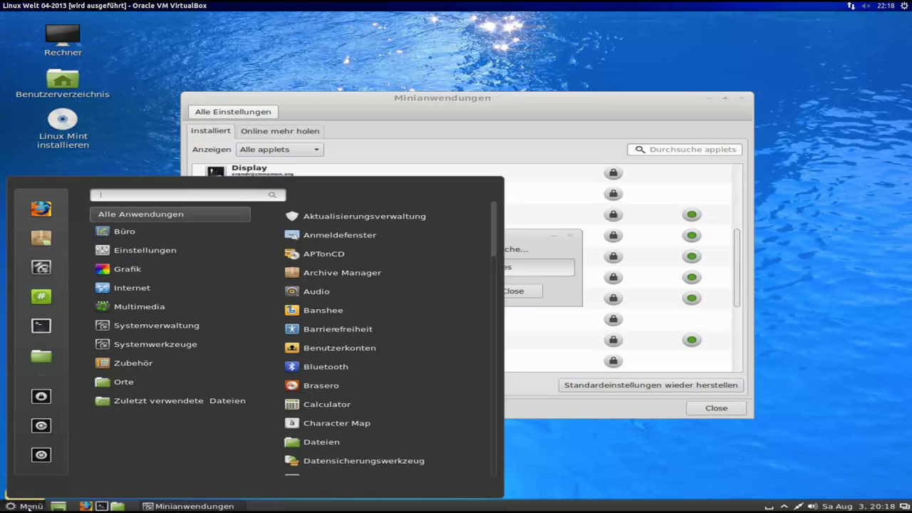
scroll(489, 258, down, 1)
drag(490, 258, 491, 207)
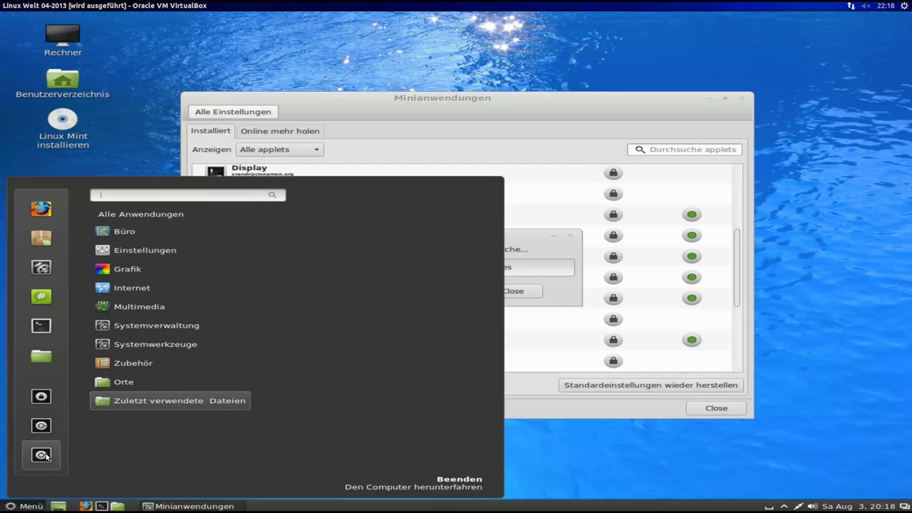
click(353, 43)
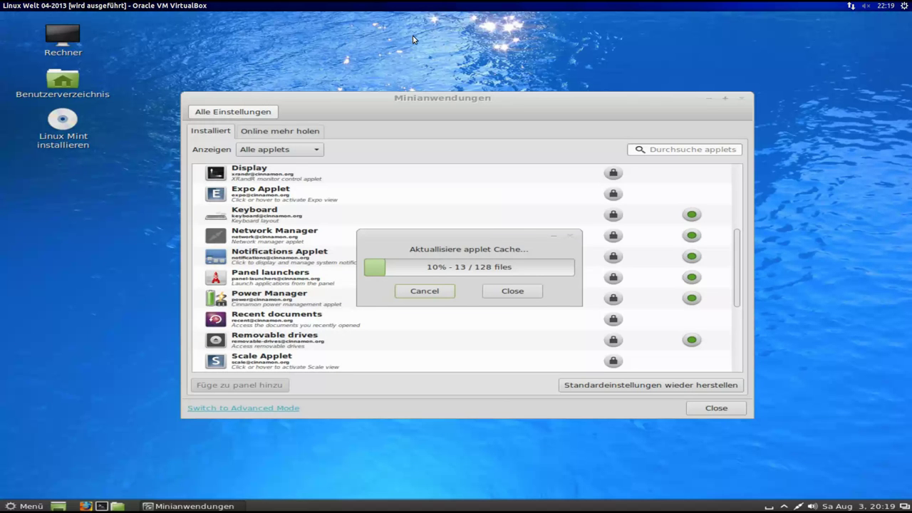
- Leave the full-screen view of the Linux Welt 04-2013 virtual machine and power it off
key(ctrl+f)
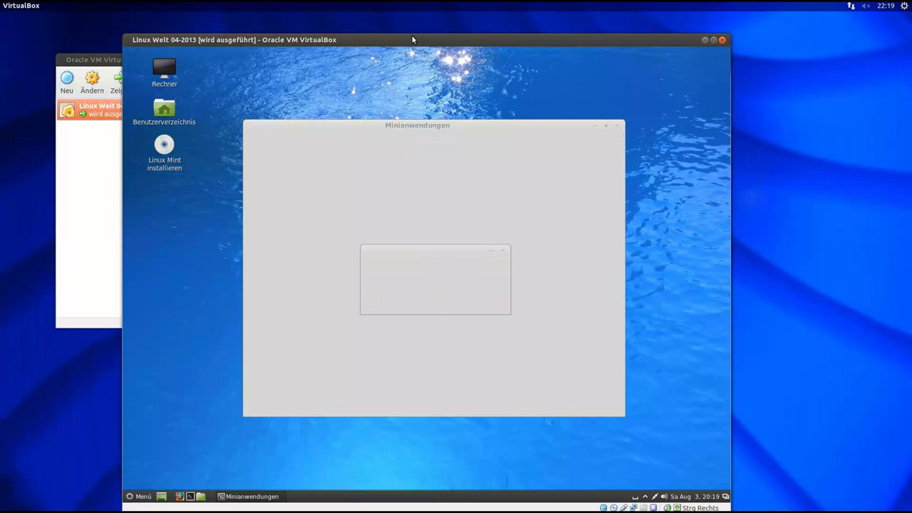
drag(412, 39, 476, 39)
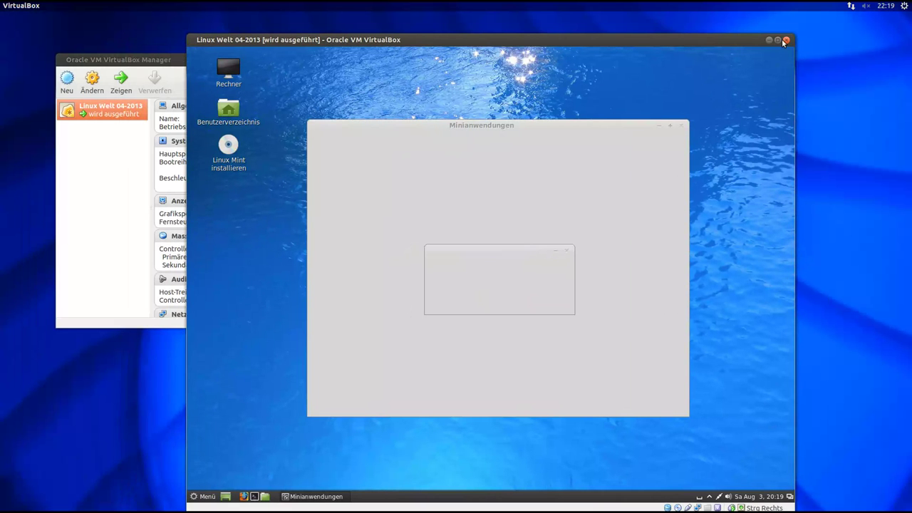
click(787, 41)
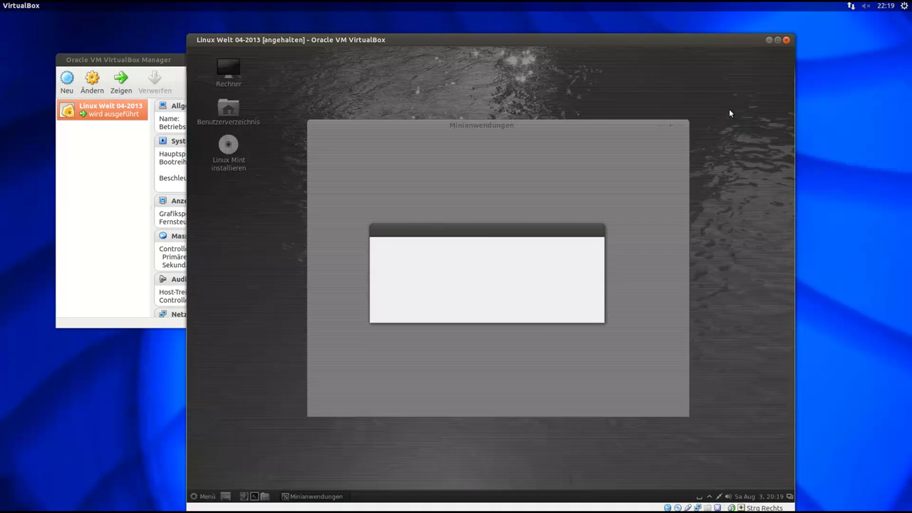
click(592, 310)
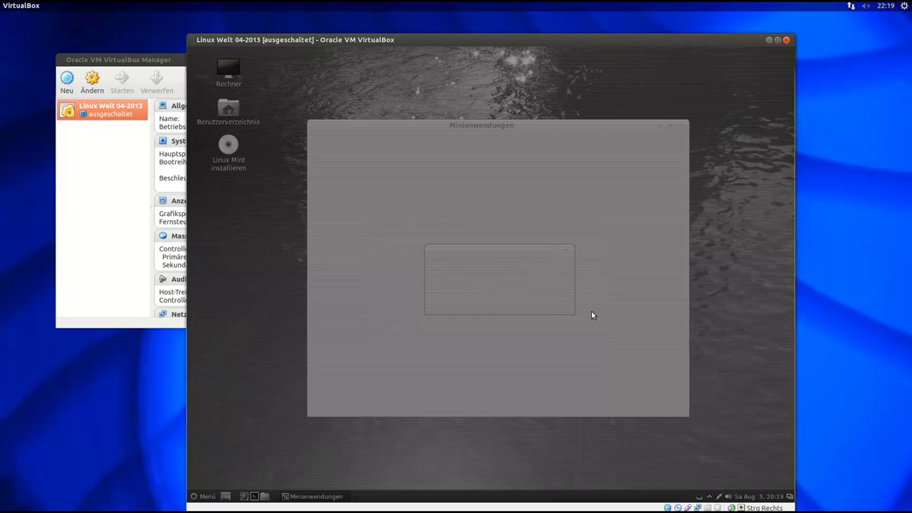
click(122, 83)
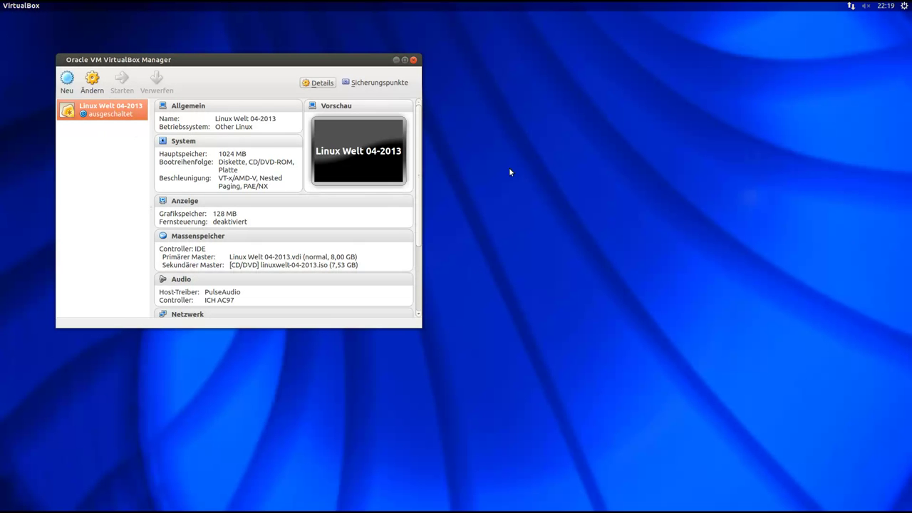